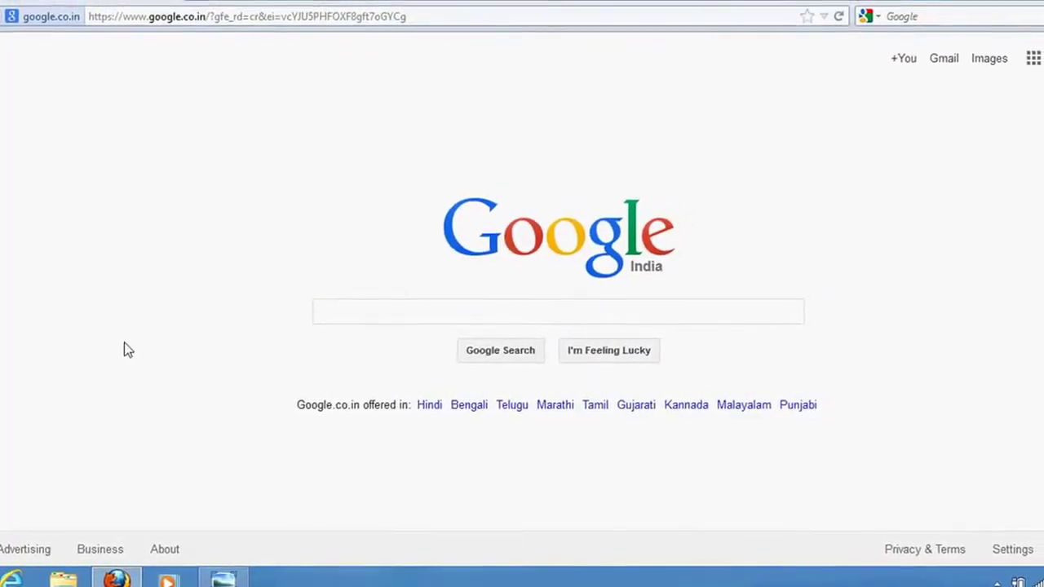
Step: Search Google for "adwords" and open the "Google AdWords - Online Advertising by Google" result
left_click(369, 319)
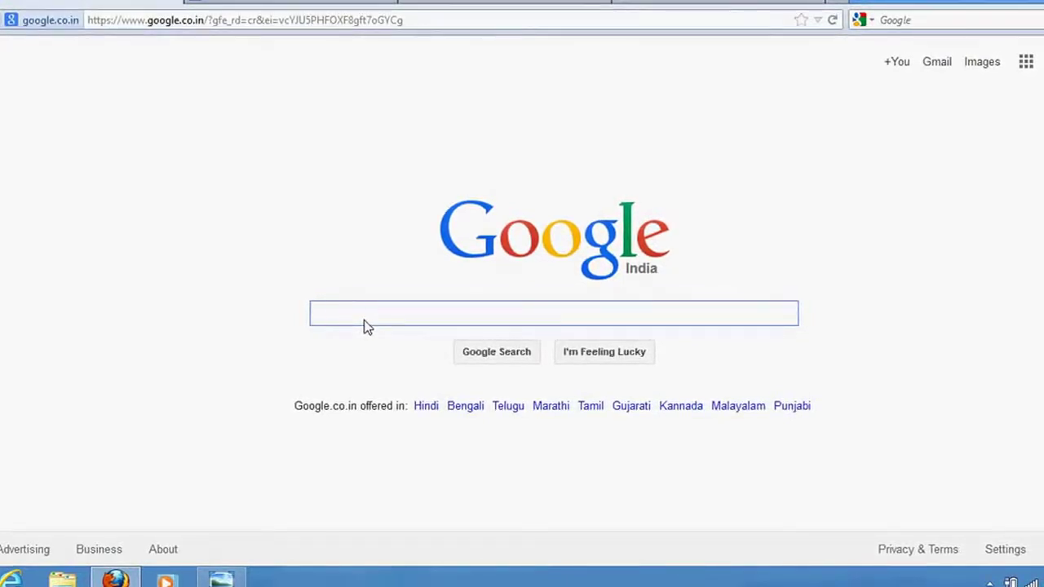
type("adw")
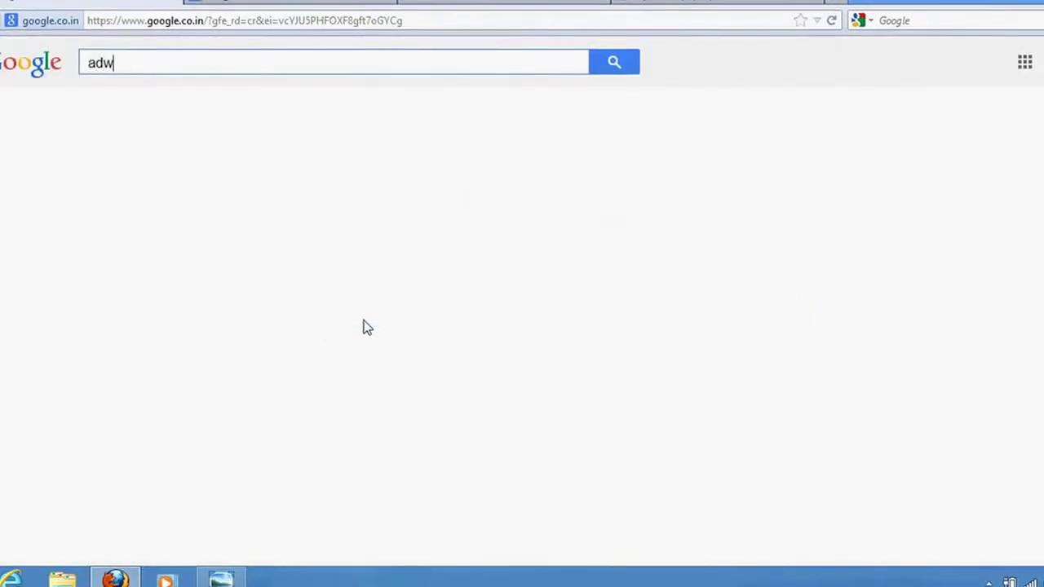
type("ords")
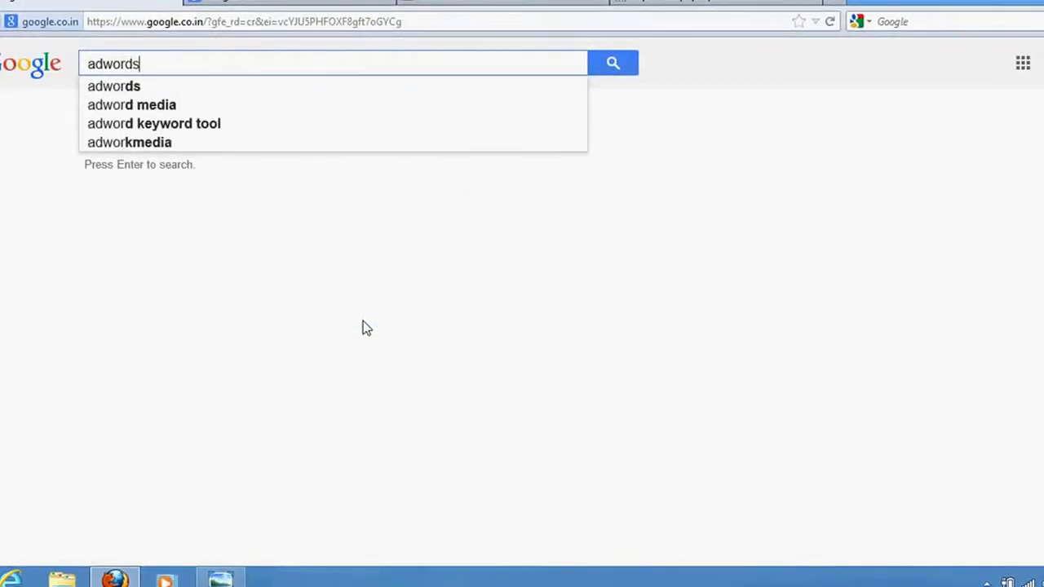
left_click(131, 88)
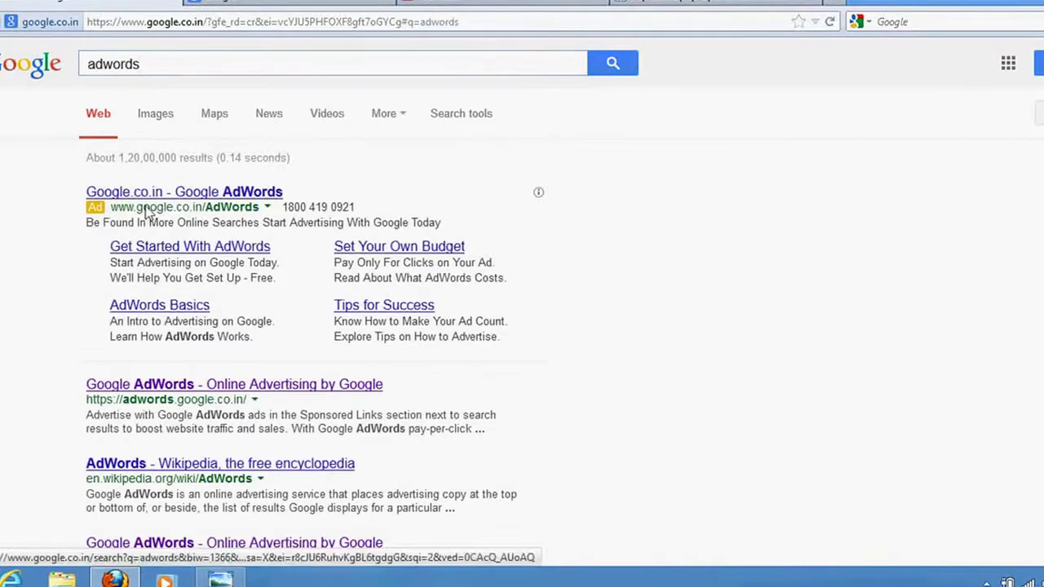
left_click(172, 388)
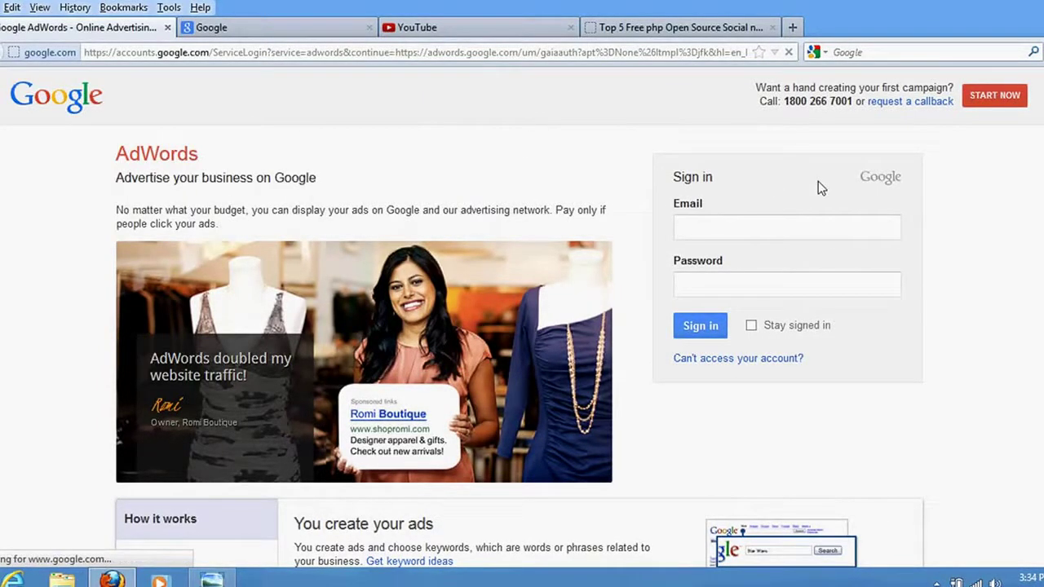
Step: Sign in to AdWords with the account's email username and the account password
left_click(775, 231)
left_click(775, 231)
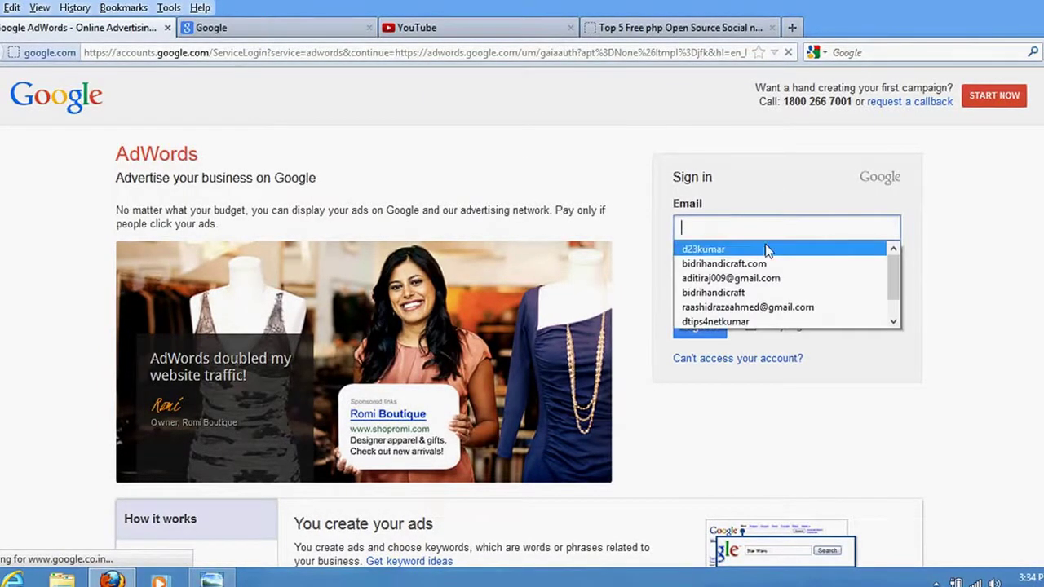
left_click(768, 292)
key("Tab")
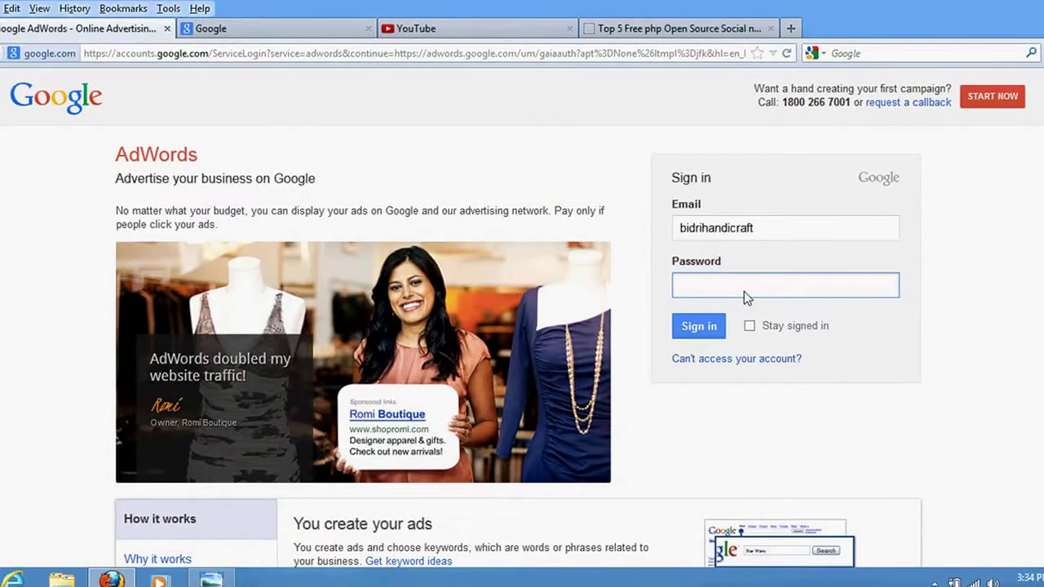
type("******")
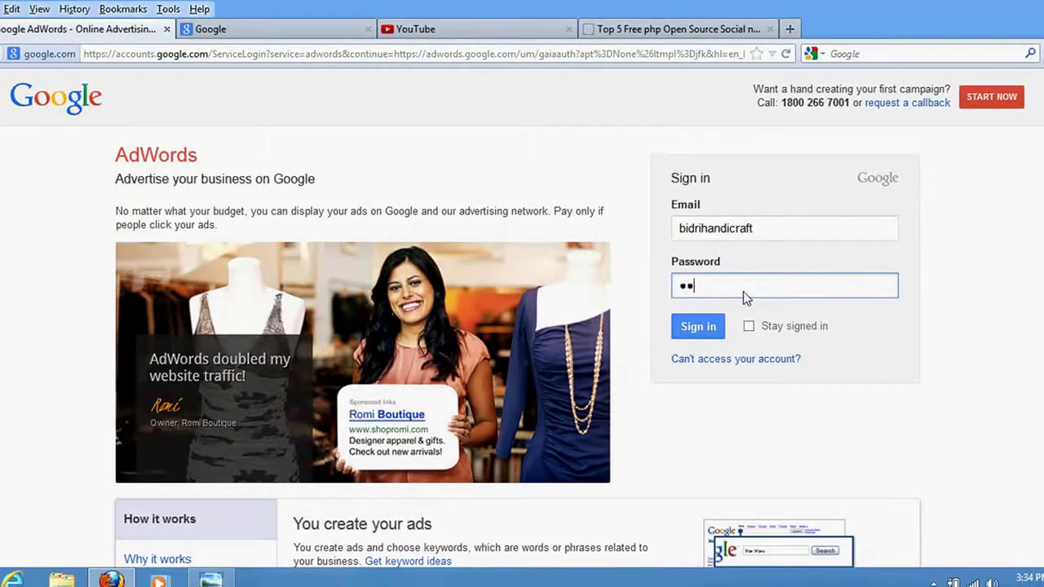
type("**")
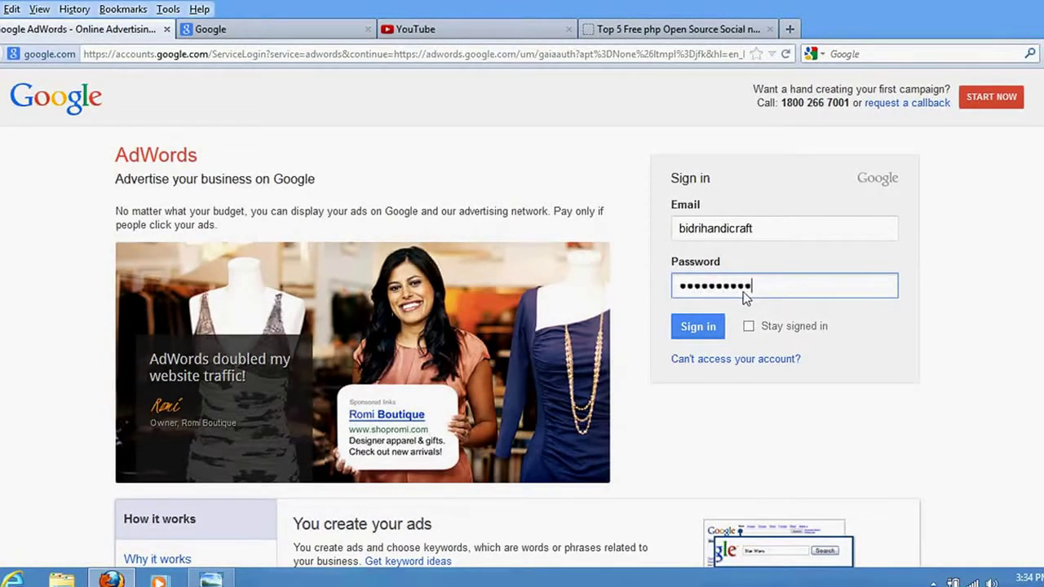
key("Return")
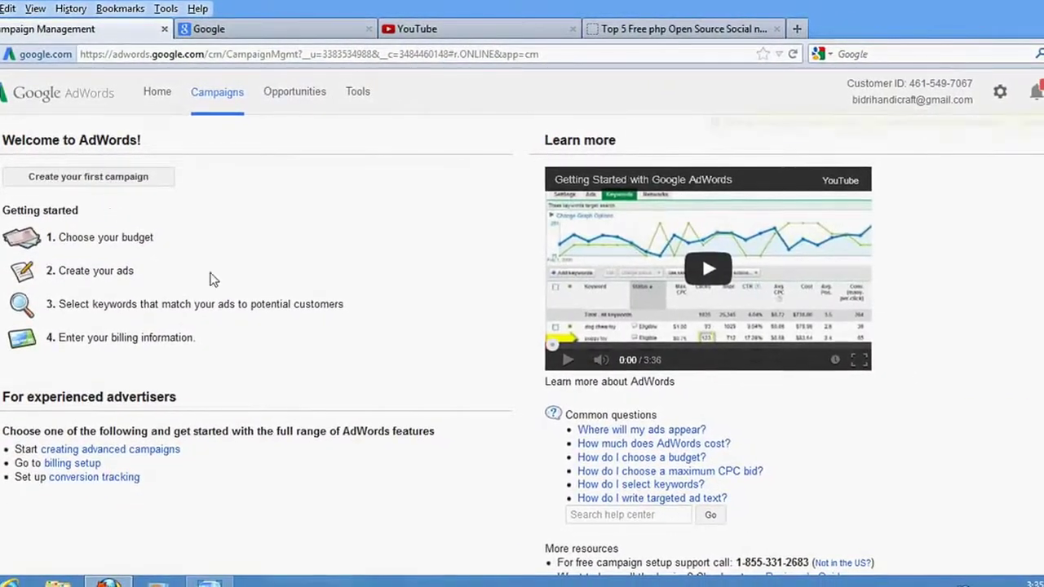
Step: Start creating the first campaign and go to its campaign name field
left_click(122, 183)
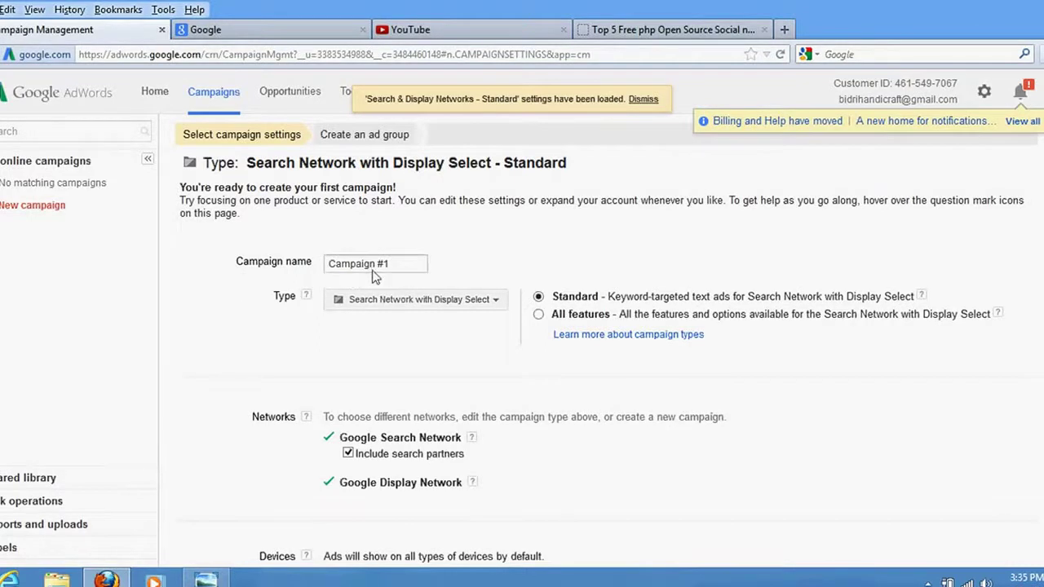
left_click(393, 267)
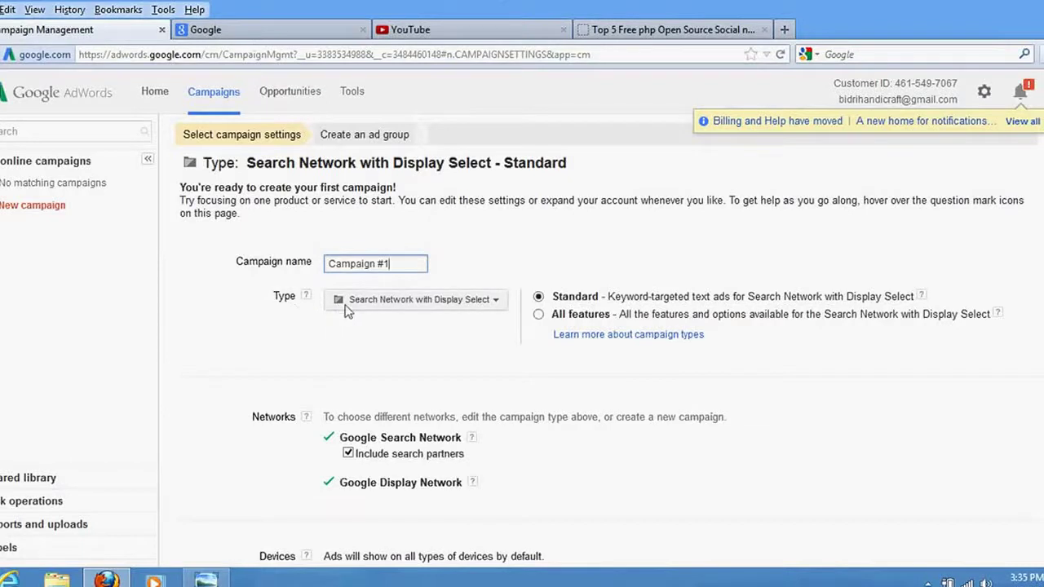
Step: Set the campaign type to Search Network only and exclude search partners from the Google Search Network
left_click(447, 310)
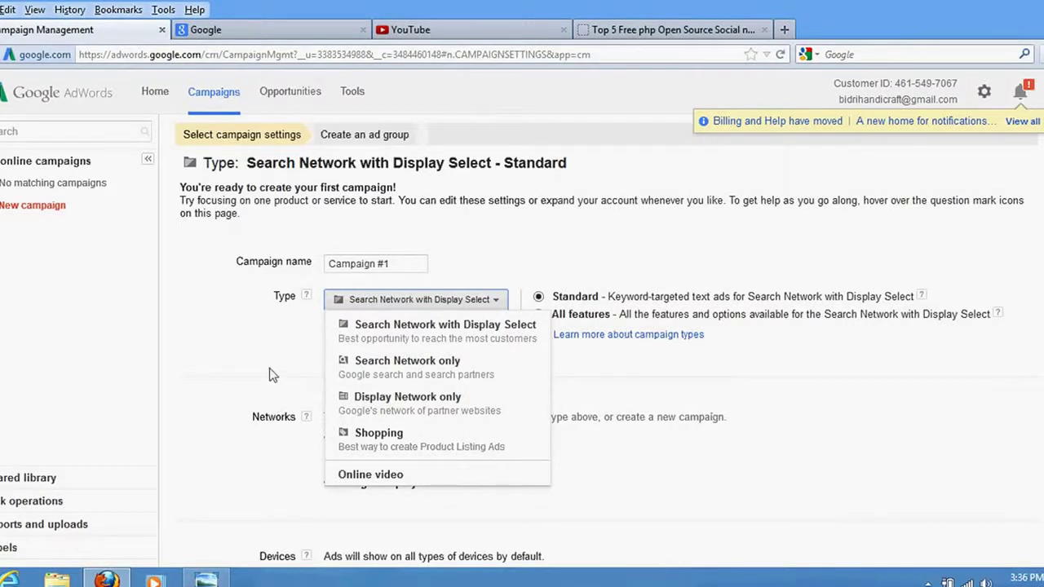
left_click(398, 374)
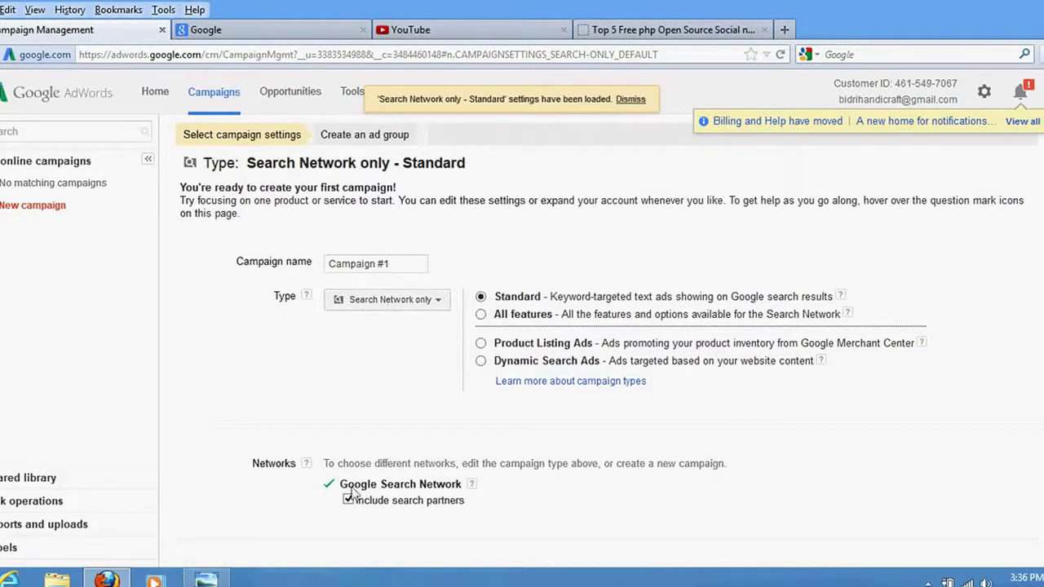
scroll(359, 464, "down", 3)
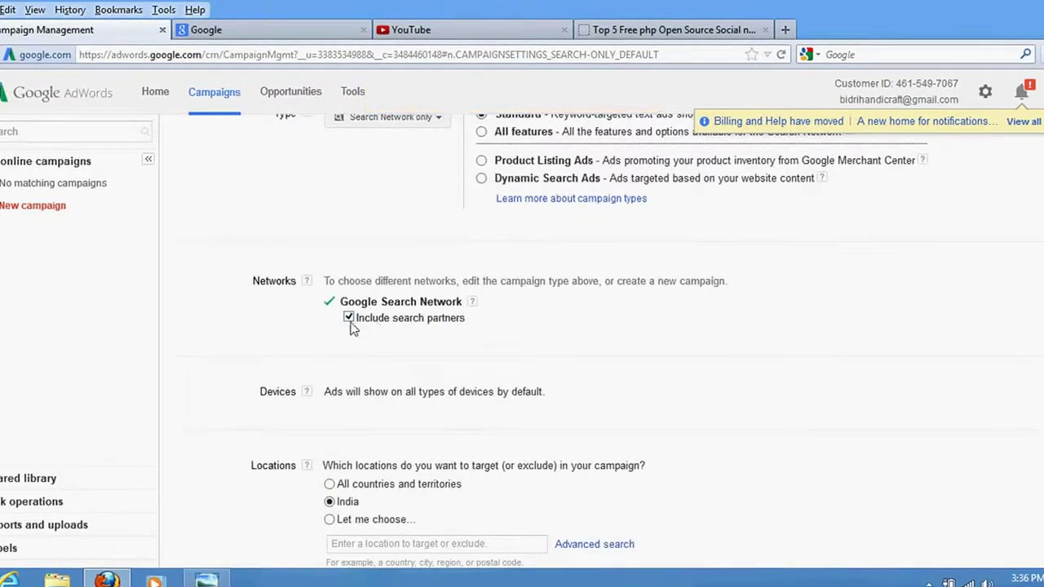
left_click(349, 318)
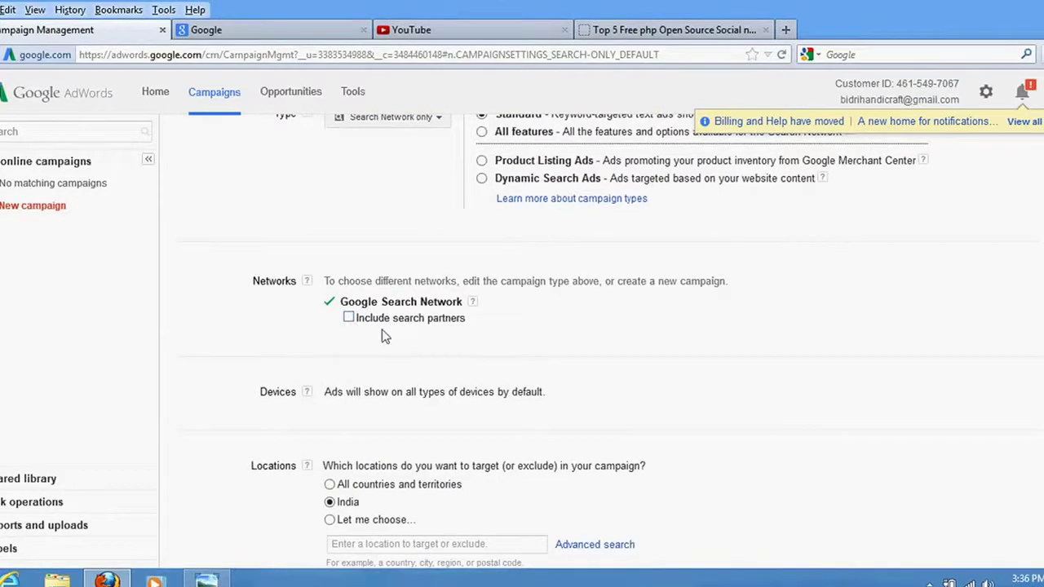
scroll(412, 313, "up", 3)
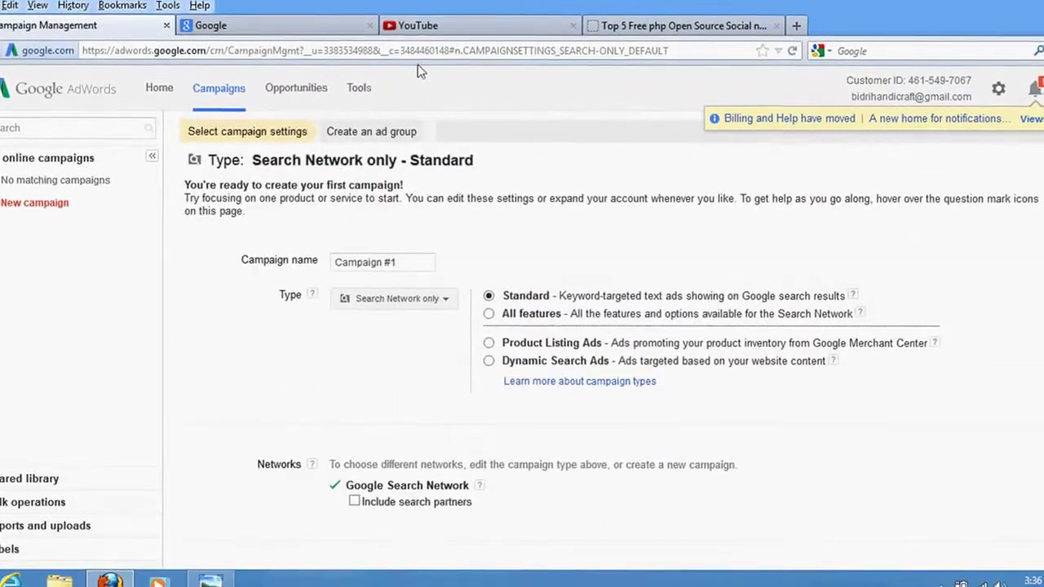
Step: Search Google for "buy pendrive online" in the separate Google page
left_click(301, 27)
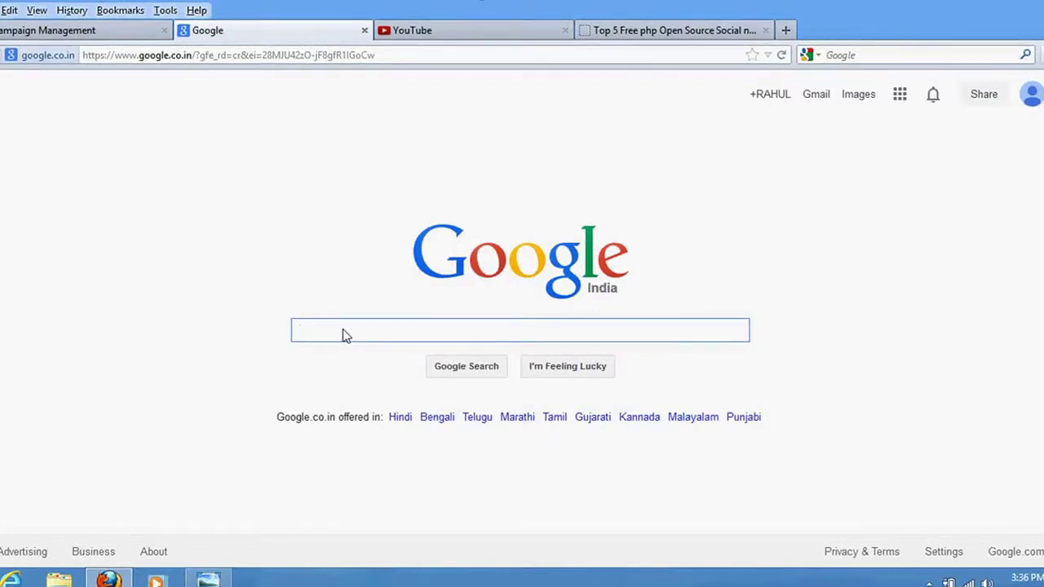
type("b")
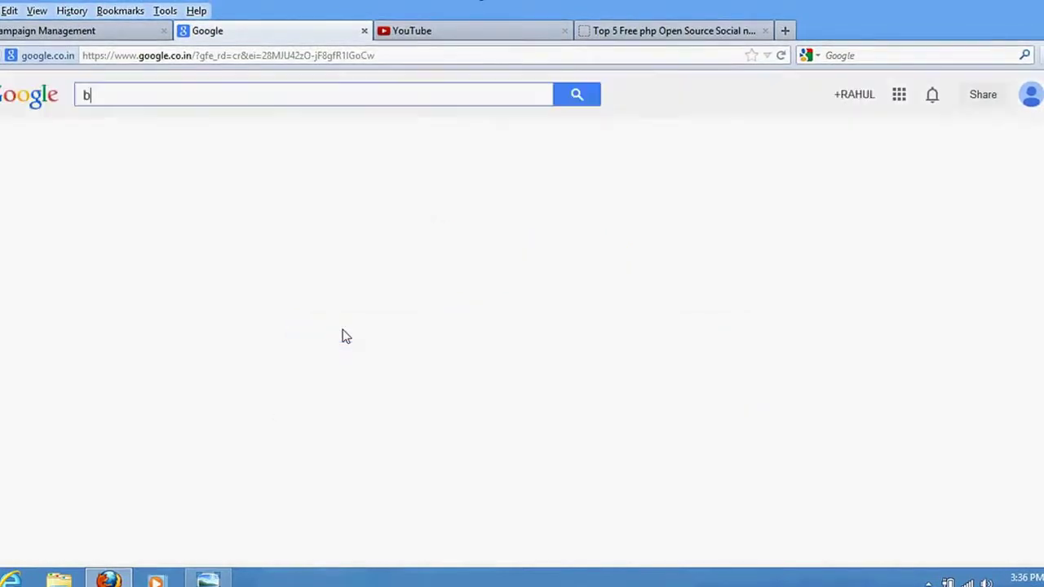
type("uy pendr")
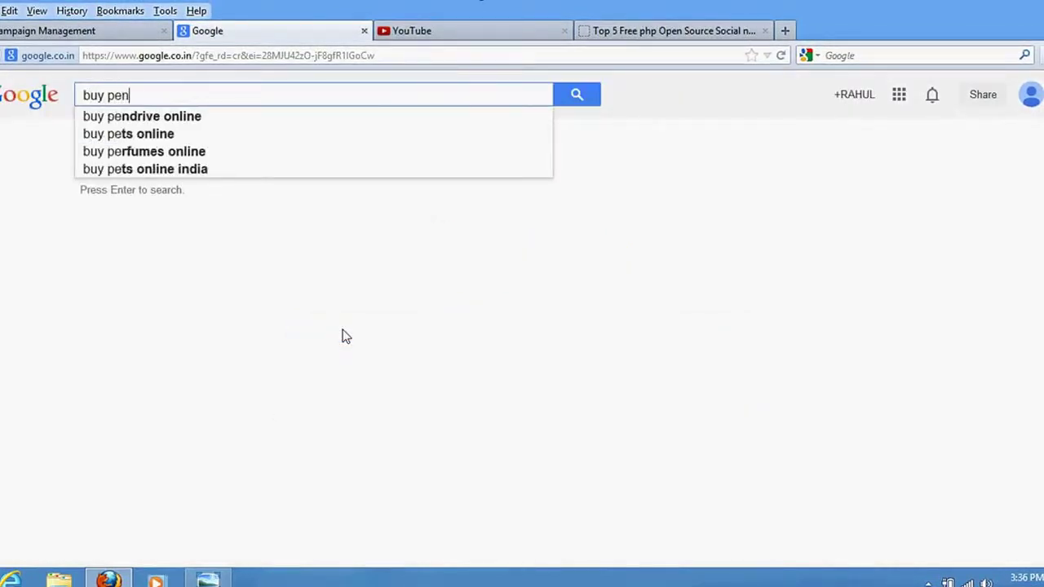
type("ive")
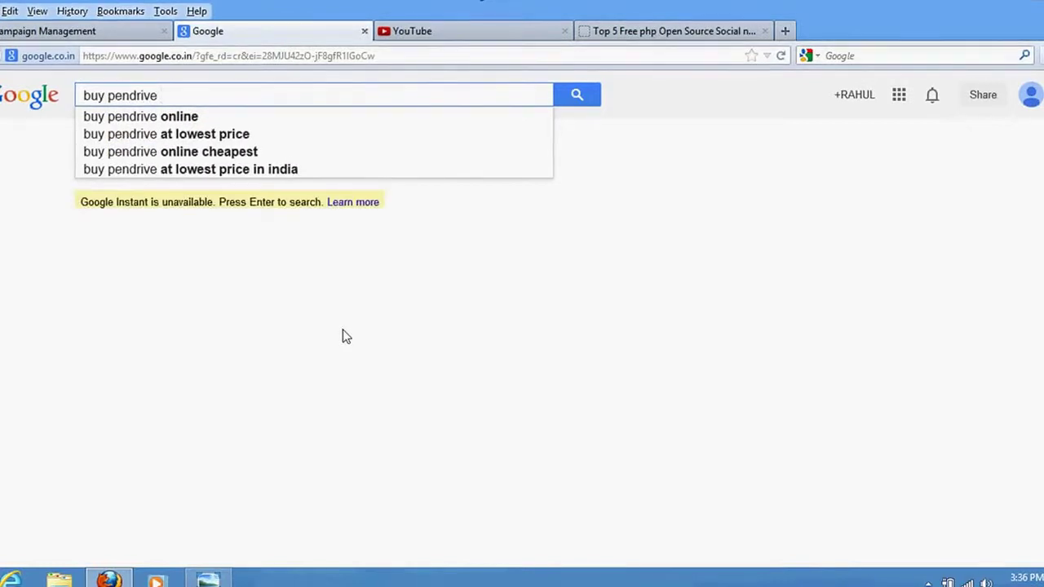
left_click(202, 117)
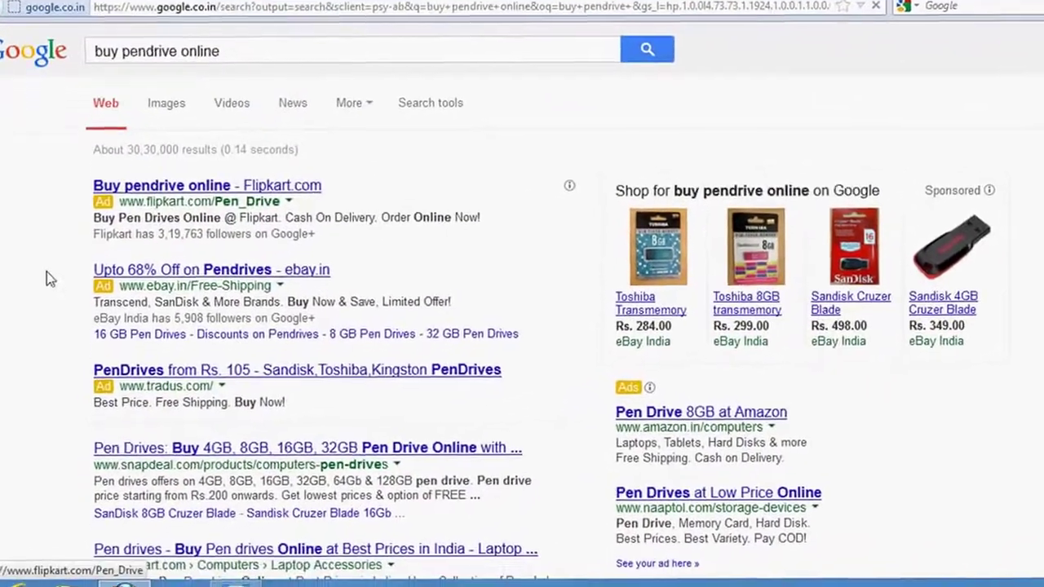
Step: Examine where ads appear around the pendrive search results and compare them with the campaign's network settings
scroll(46, 271, "down", 2)
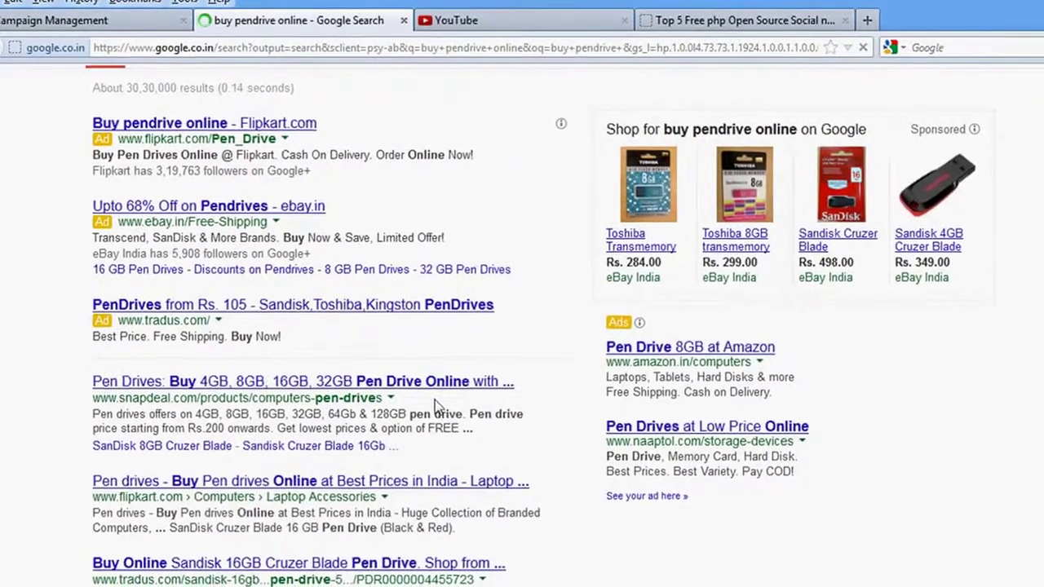
scroll(256, 475, "down", 5)
scroll(240, 442, "up", 6)
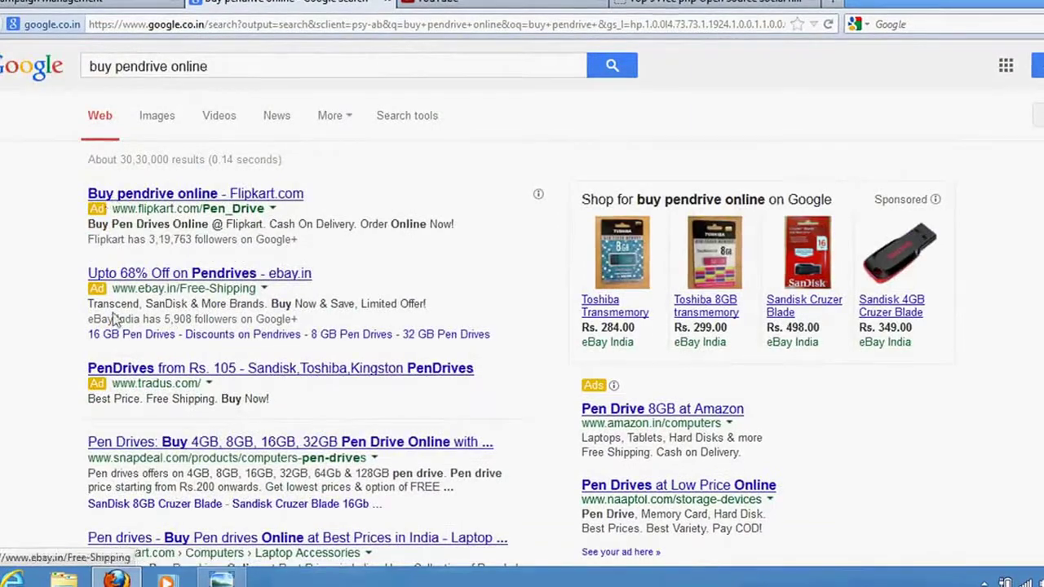
scroll(710, 367, "down", 1)
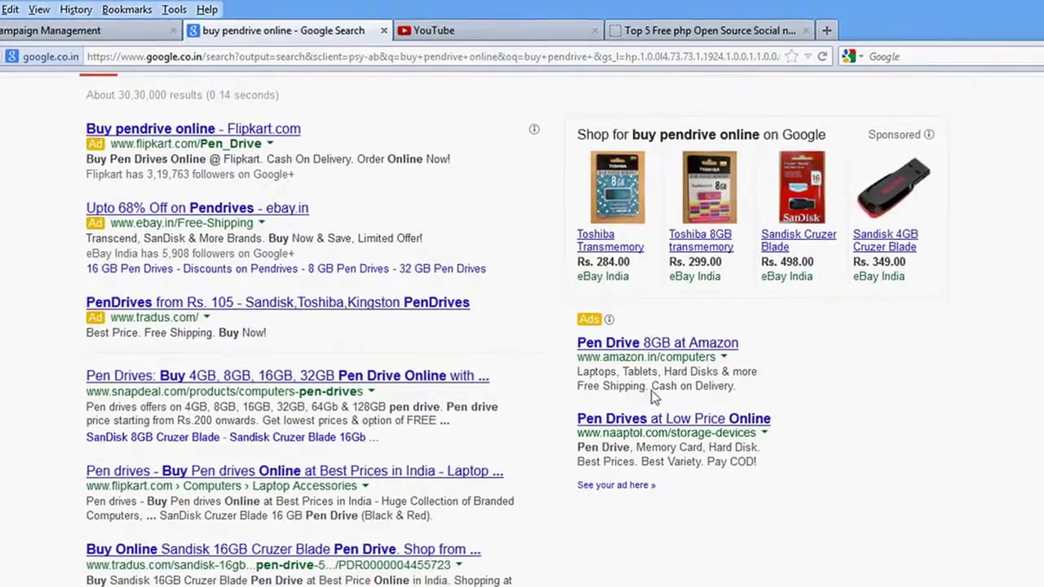
scroll(685, 371, "up", 1)
scroll(675, 355, "up", 1)
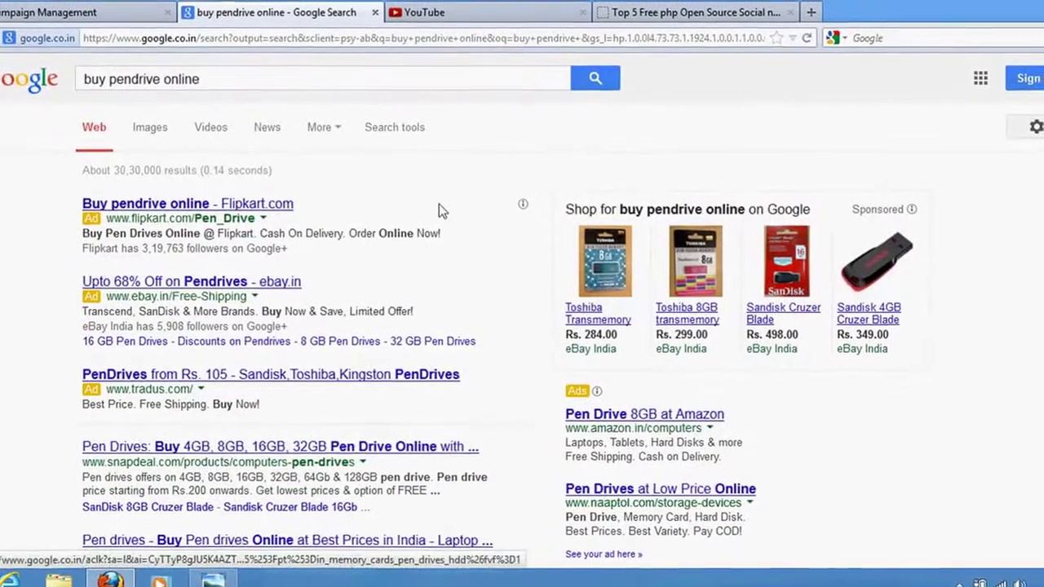
left_click(82, 19)
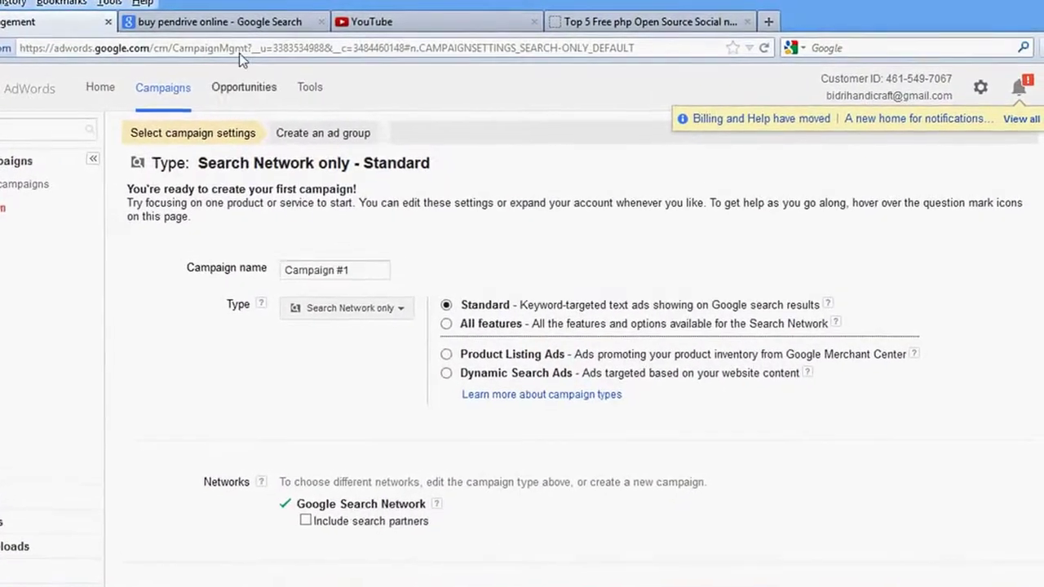
left_click(244, 25)
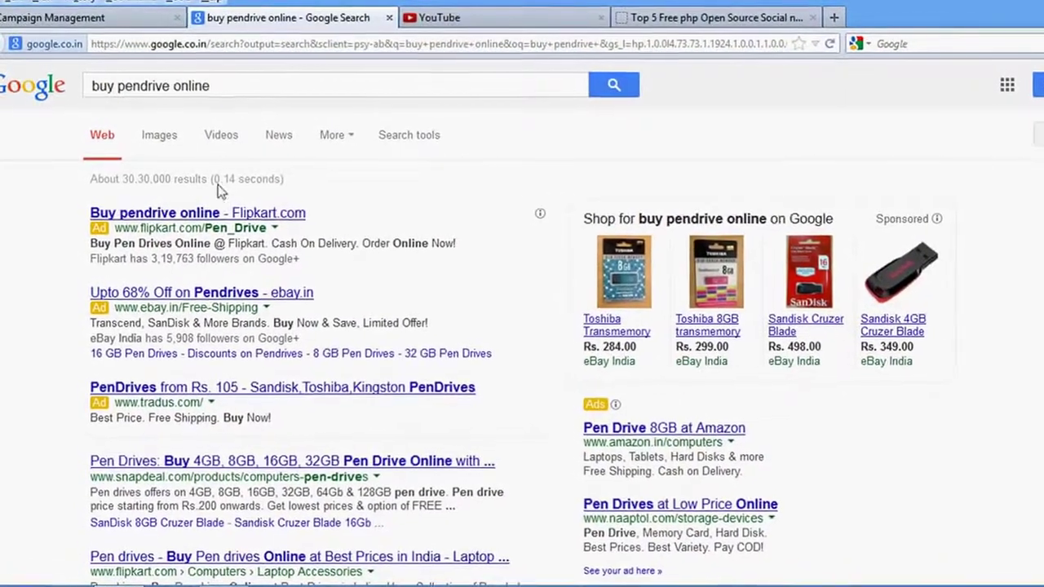
Step: Change the campaign type to Search Network with Display Select, accepting the loss of changes made on the settings page
left_click(124, 21)
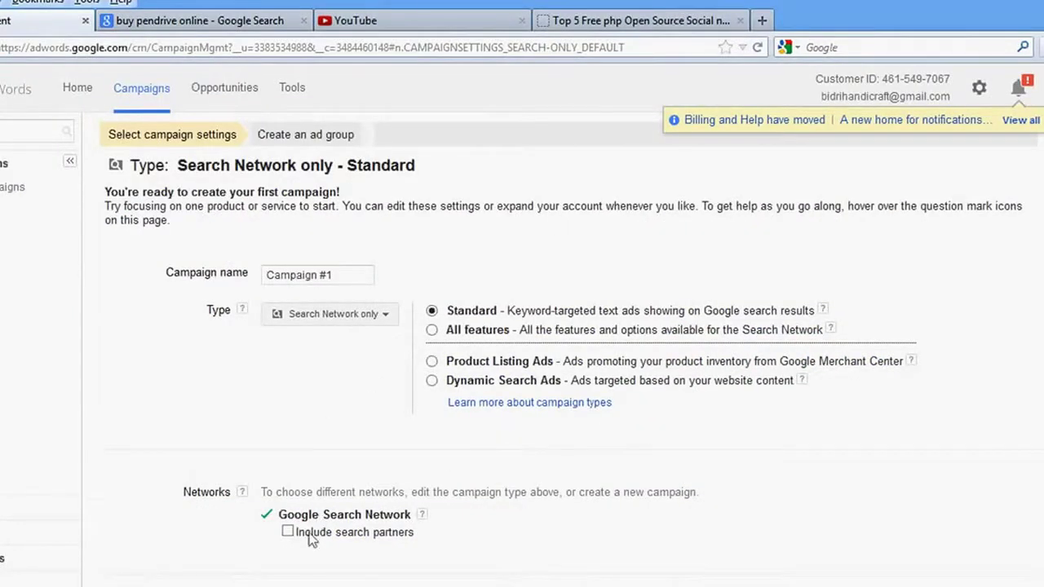
left_click(365, 319)
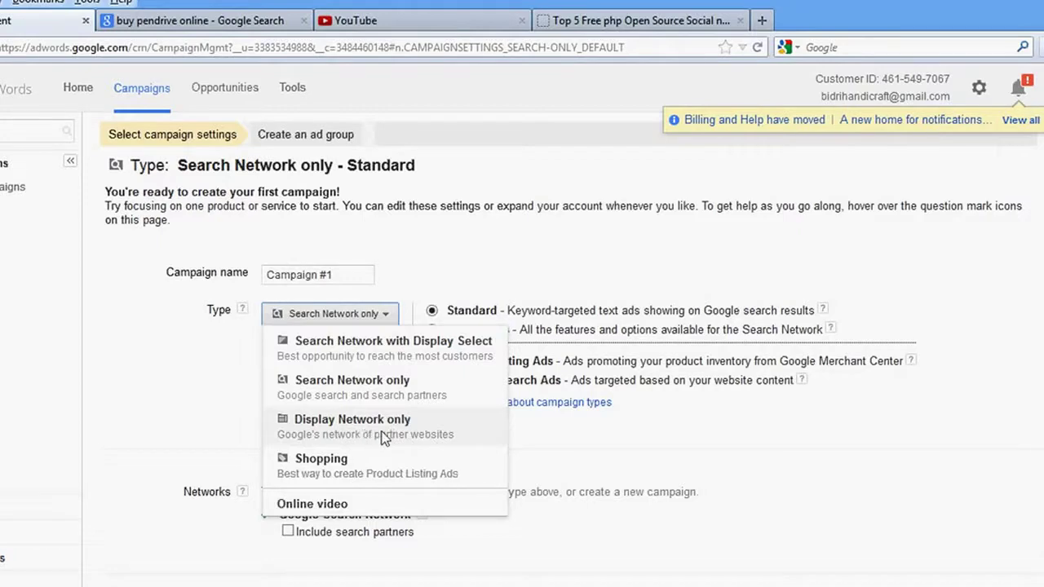
left_click(355, 353)
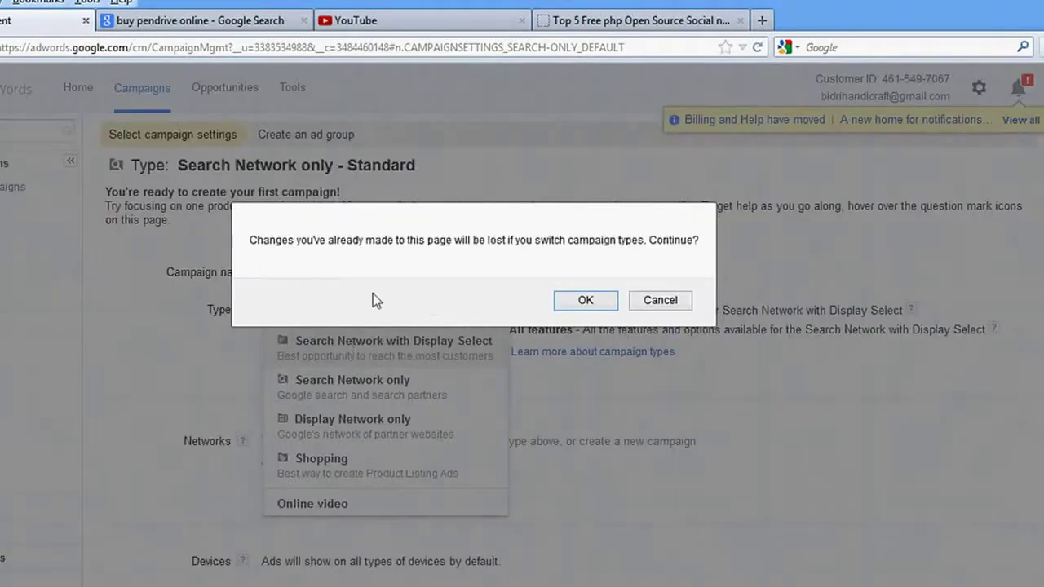
left_click(573, 304)
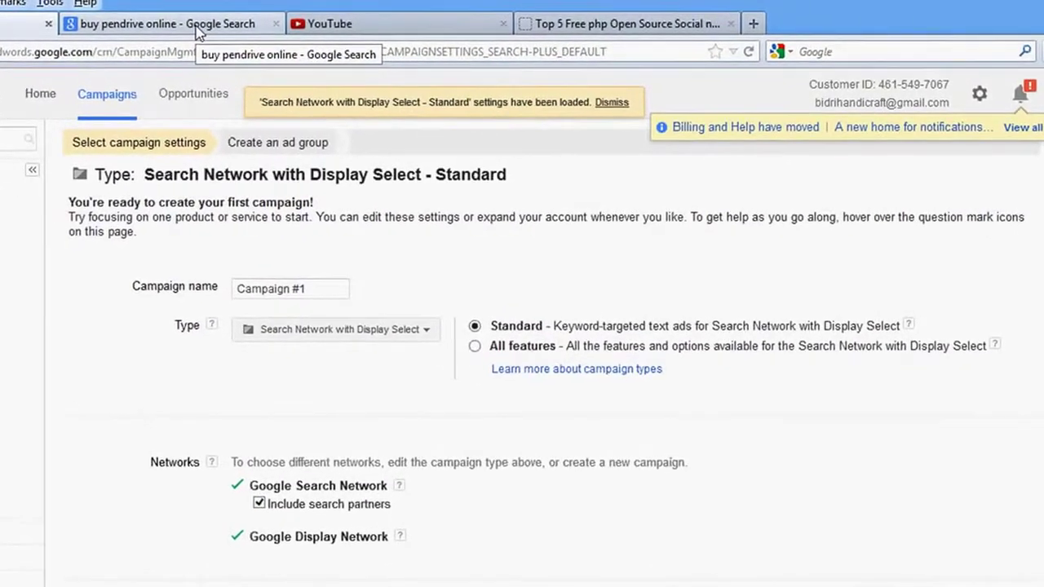
Step: Examine the display ads on the YouTube home page and throughout the open-source social networking article
left_click(196, 31)
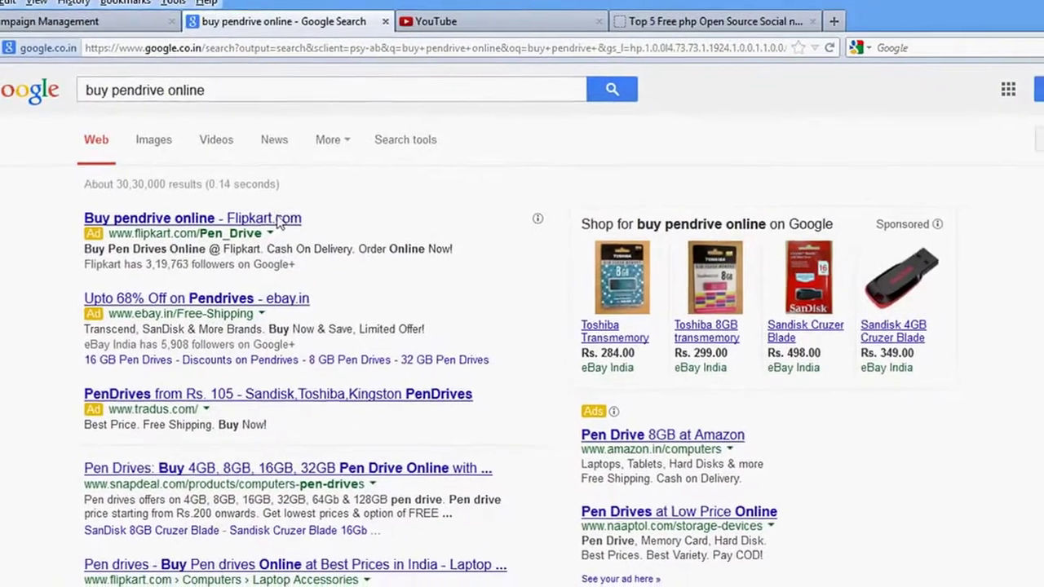
left_click(460, 21)
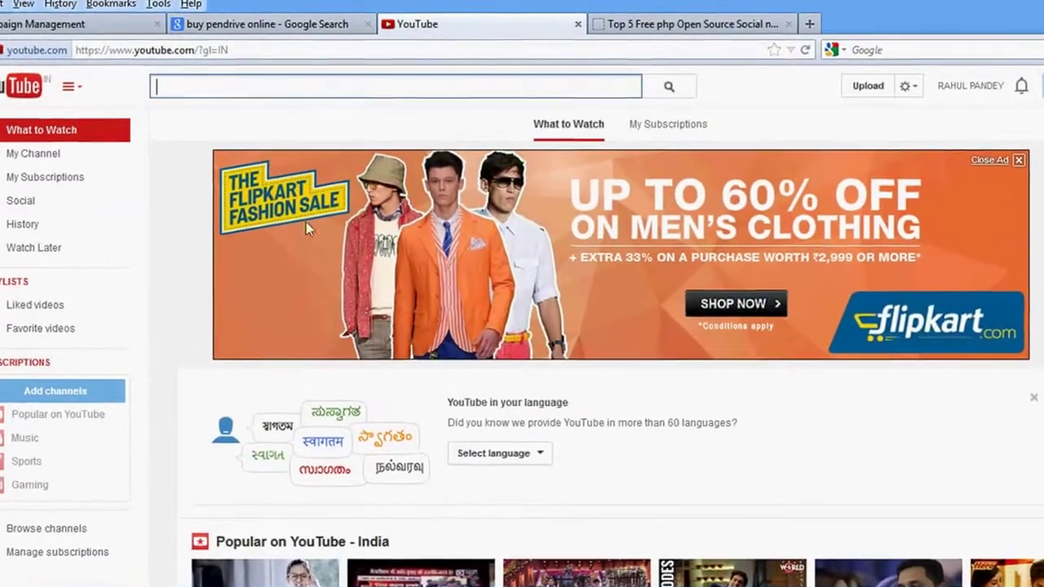
scroll(991, 481, "down", 5)
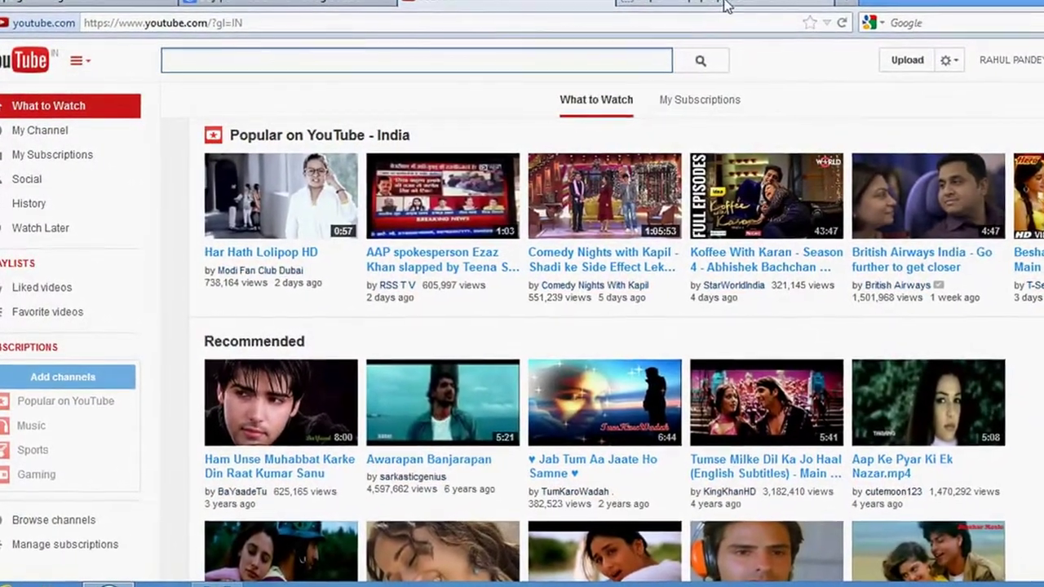
left_click(723, 3)
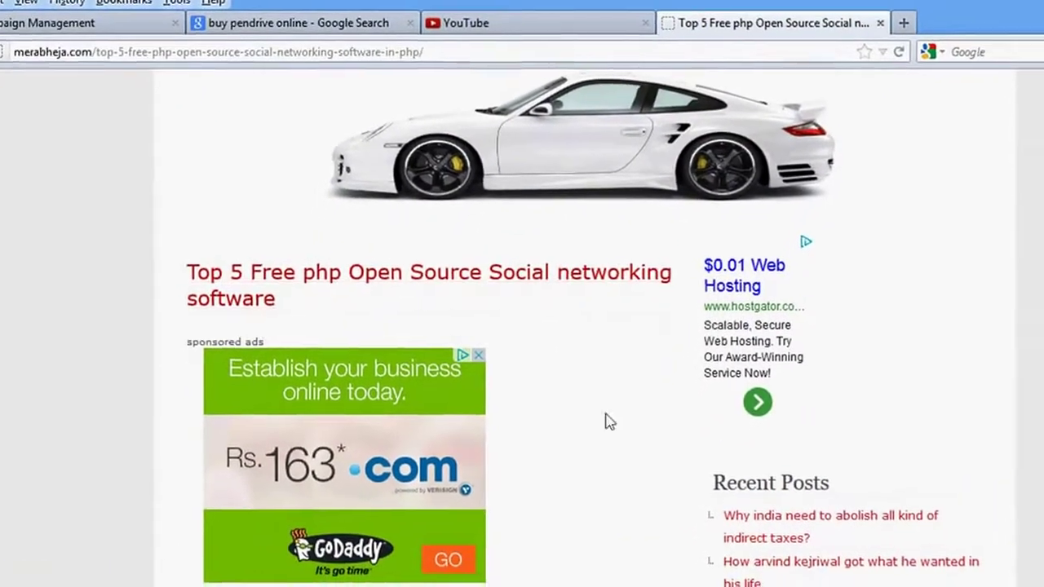
scroll(604, 415, "down", 10)
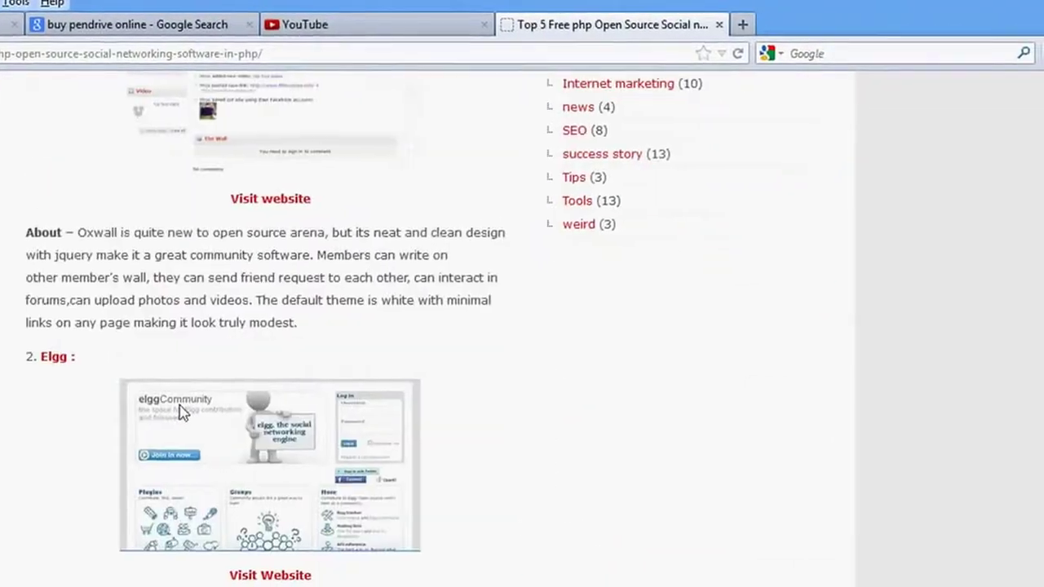
scroll(181, 411, "down", 15)
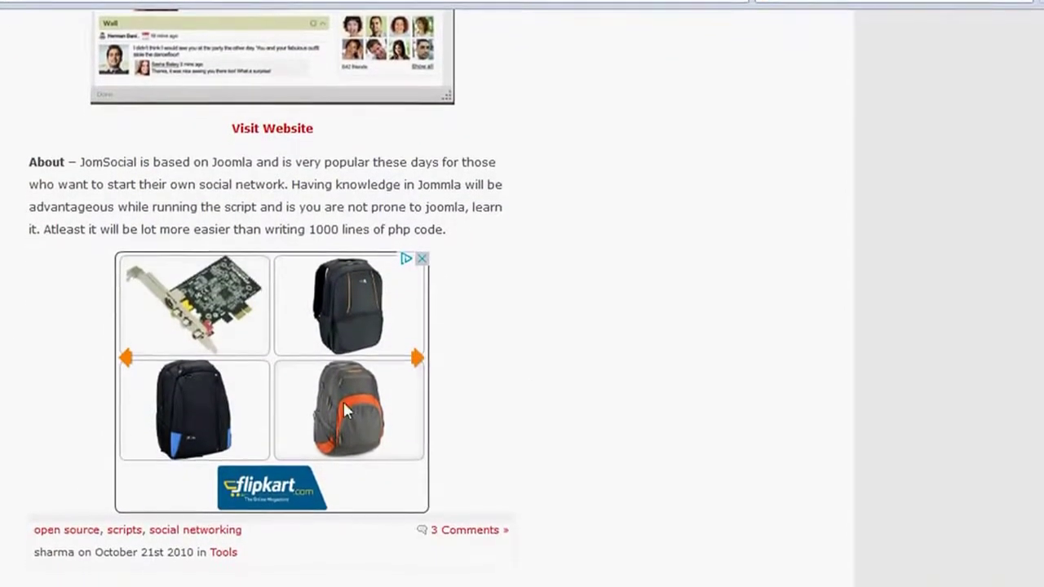
scroll(367, 439, "down", 2)
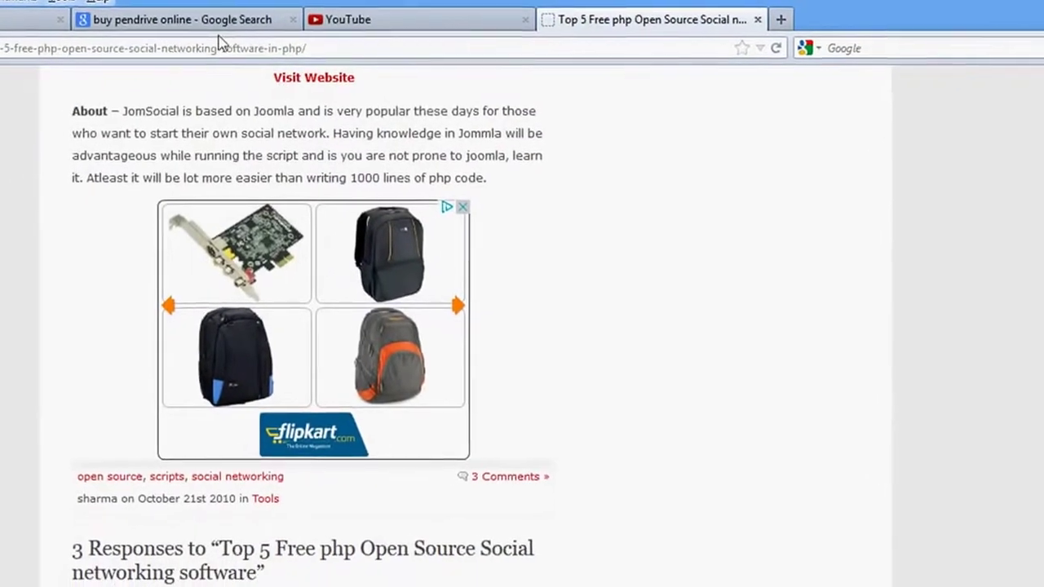
Step: Compare the text ads in the pendrive search results with the display ads on YouTube and the article page
left_click(163, 40)
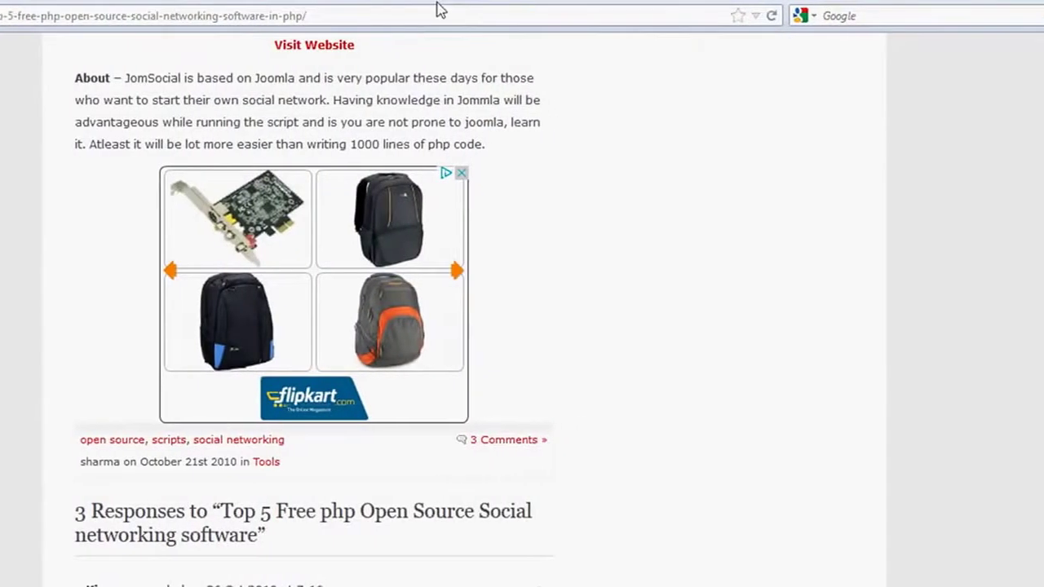
left_click(535, 25)
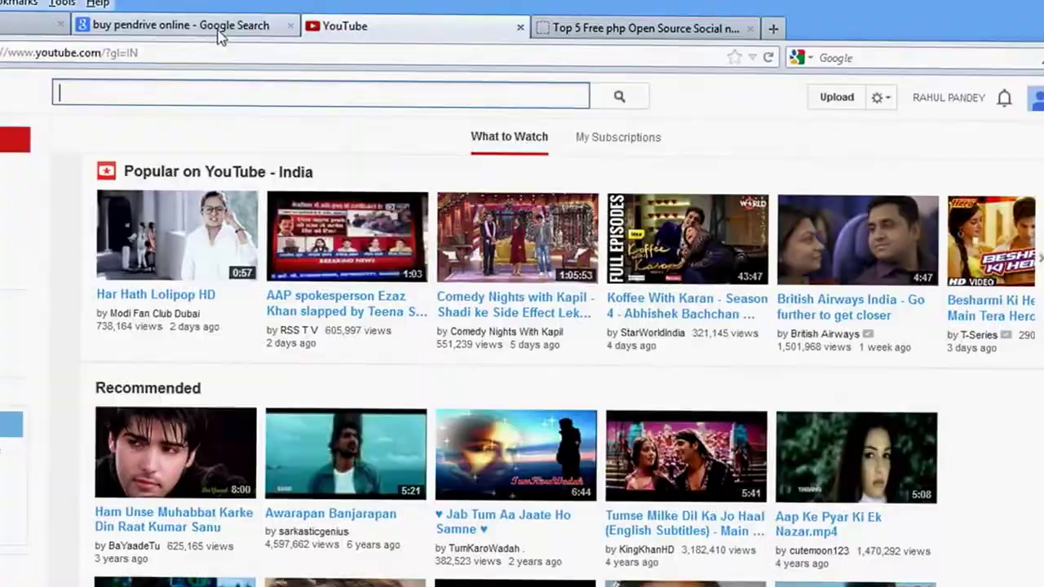
left_click(324, 24)
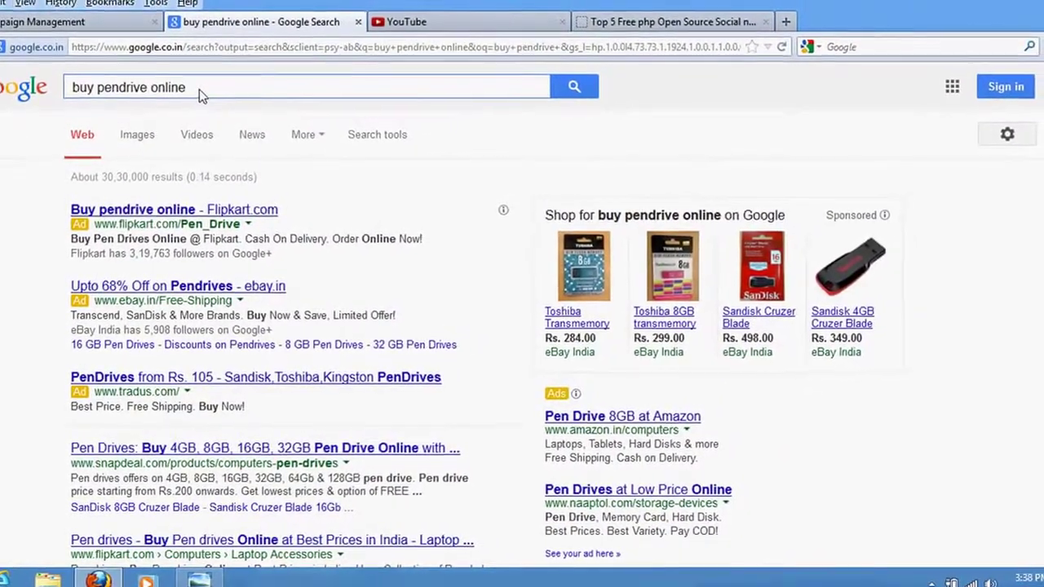
left_click(200, 96)
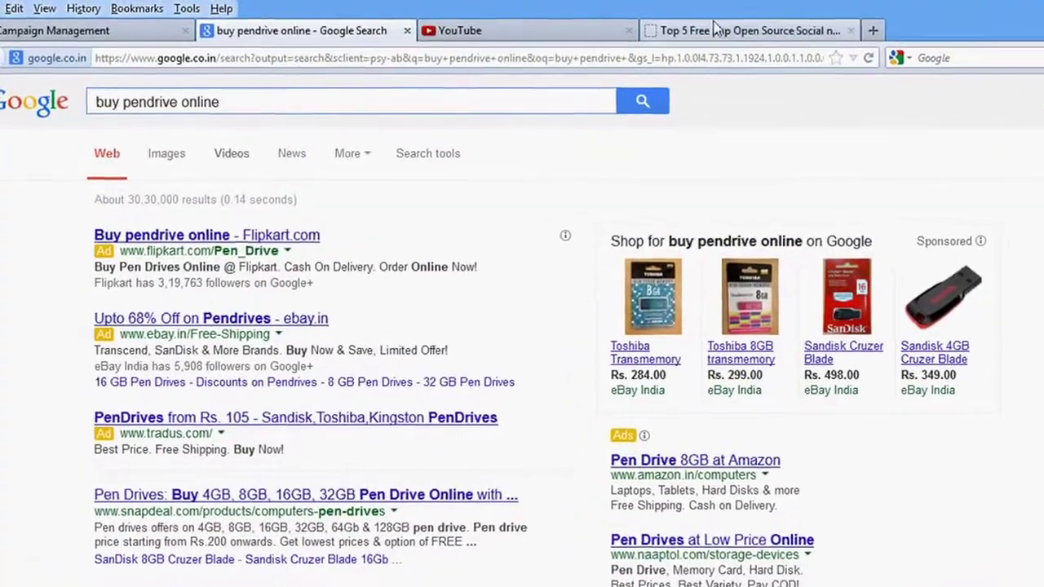
left_click(685, 31)
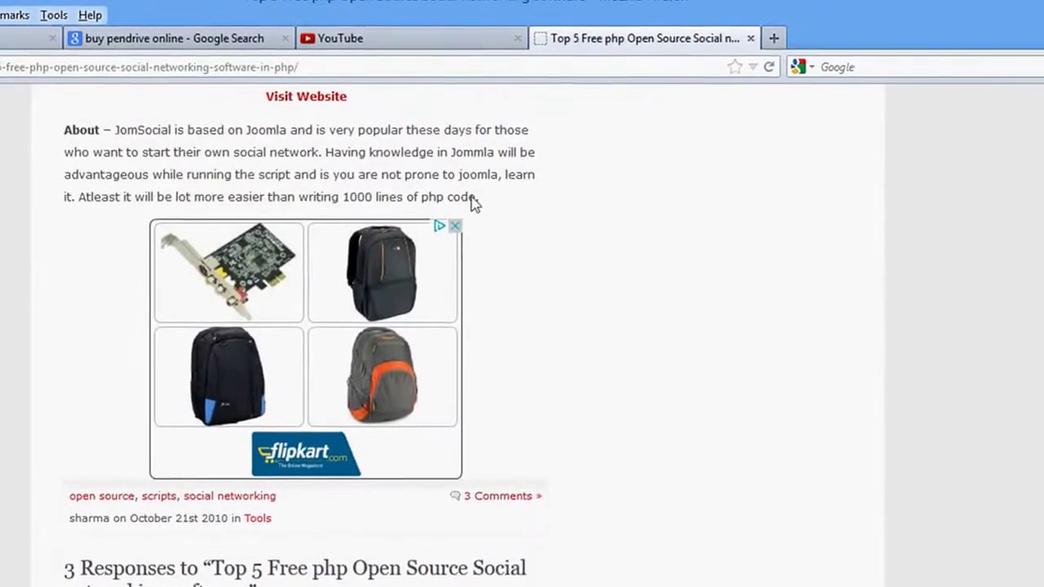
scroll(473, 203, "up", 5)
scroll(236, 208, "down", 3)
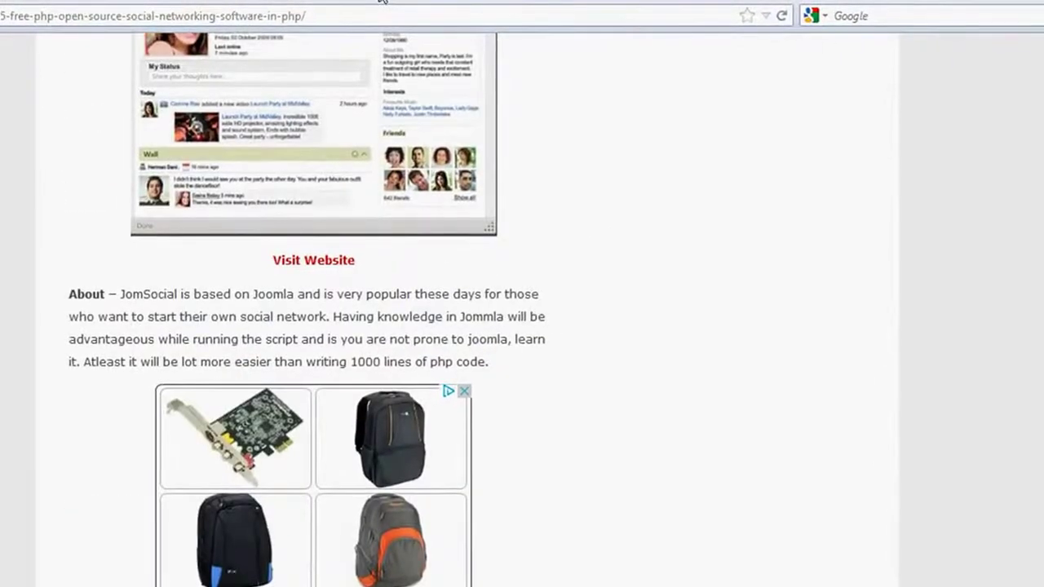
left_click(382, 25)
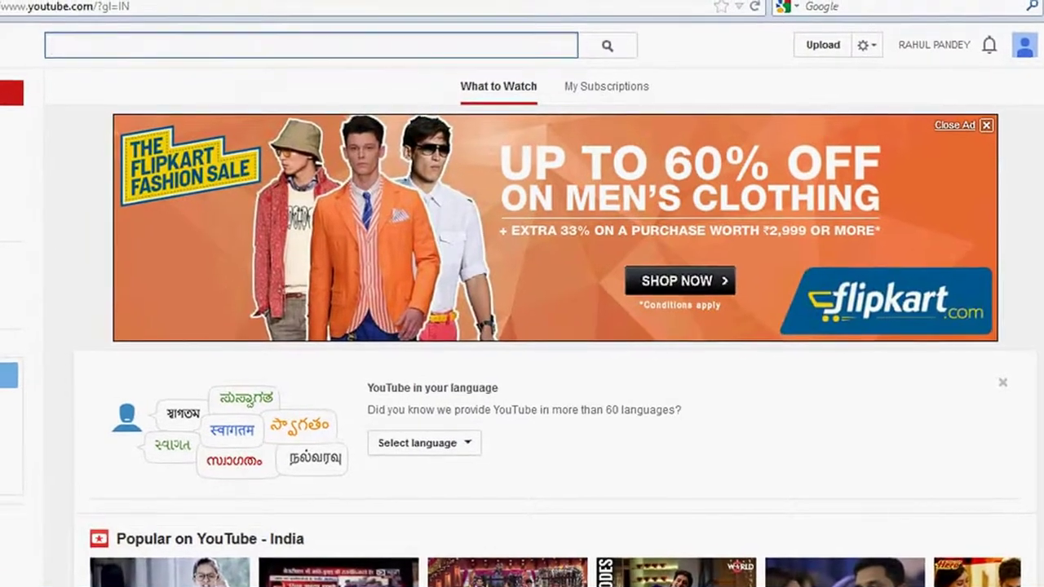
left_click(603, 7)
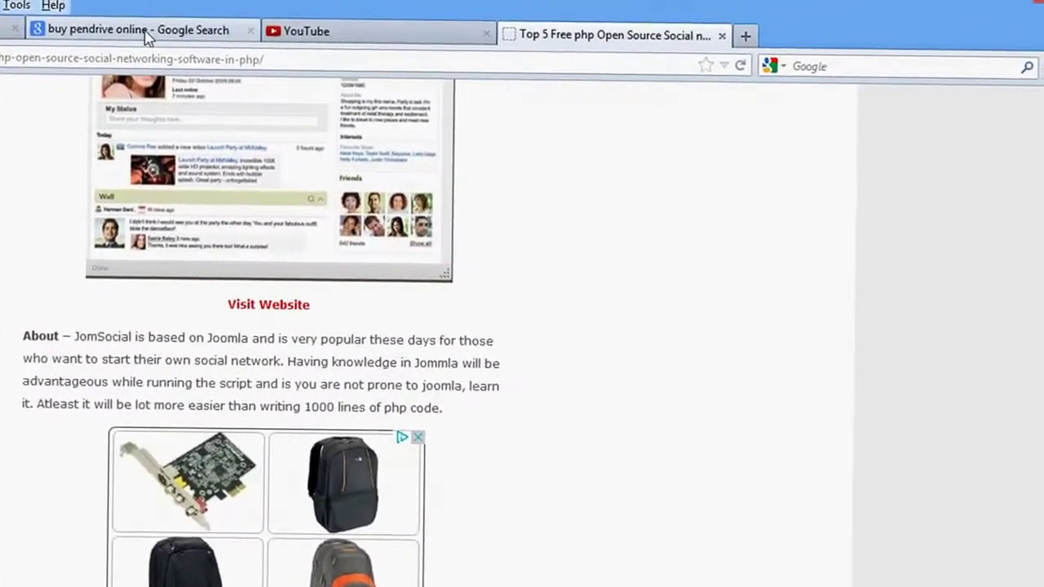
left_click(147, 33)
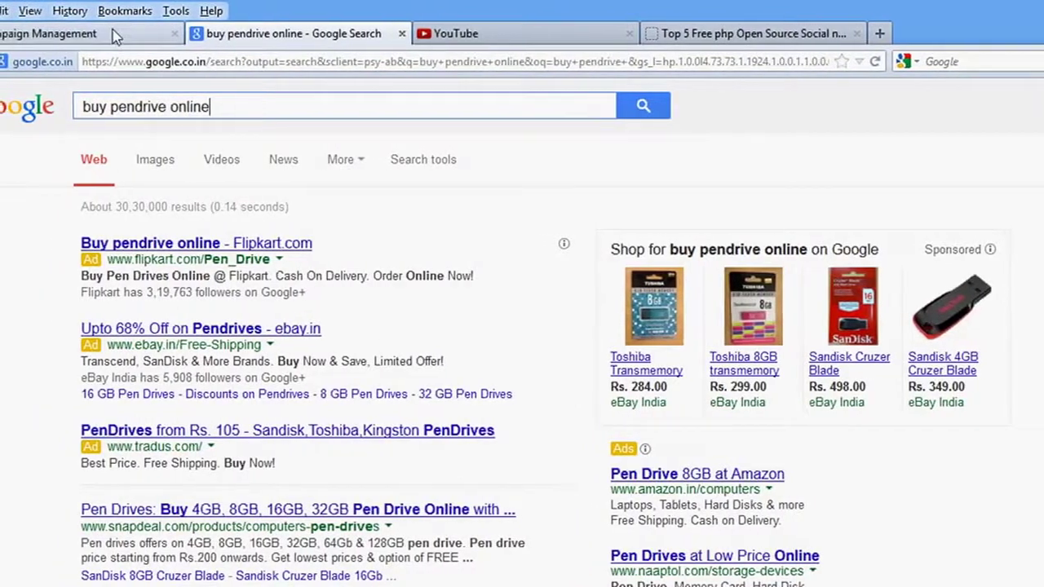
Step: Switch the campaign type back to Search Network only and exclude search partners from the Google Search Network
left_click(105, 35)
left_click(322, 342)
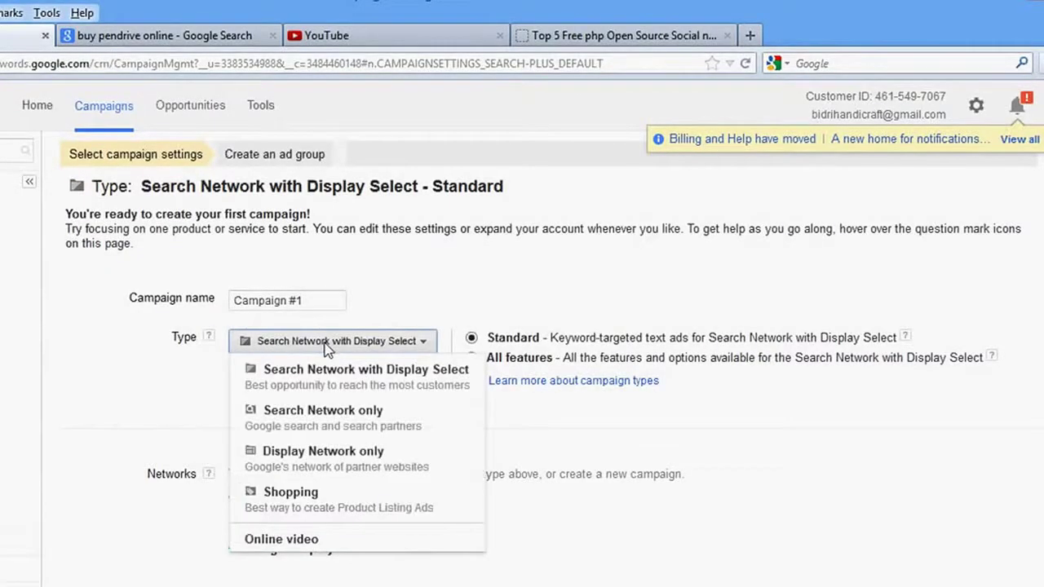
left_click(267, 419)
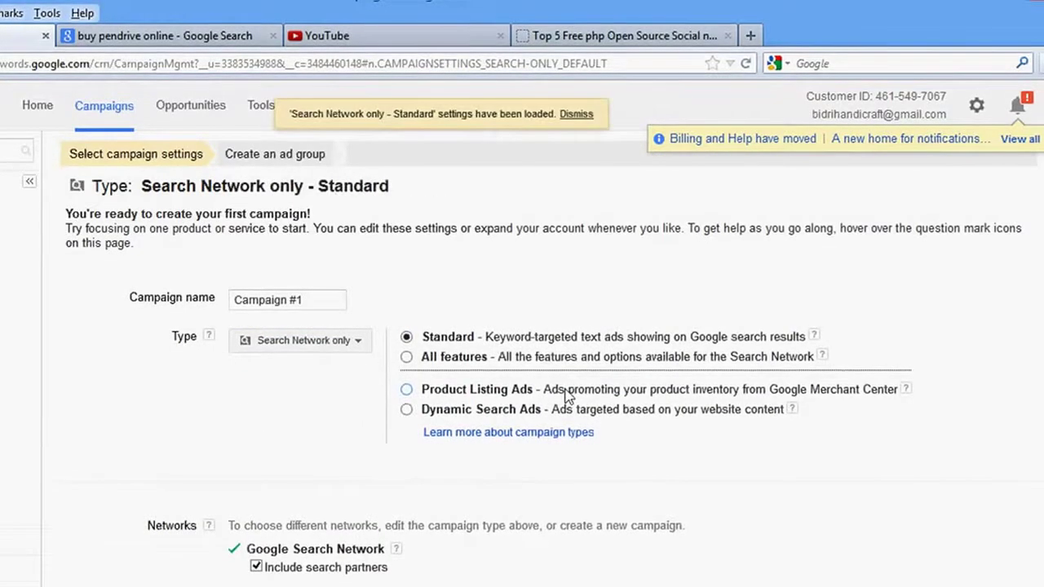
scroll(562, 399, "down", 2)
scroll(559, 401, "down", 1)
left_click(256, 465)
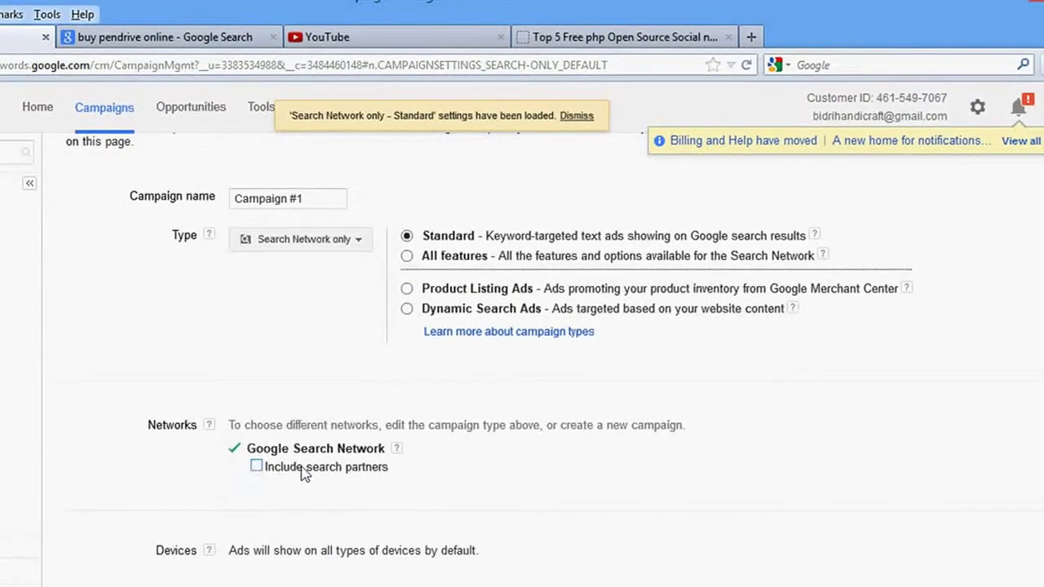
Step: Review the campaign's device settings and the question on which locations to target or exclude
scroll(392, 456, "down", 3)
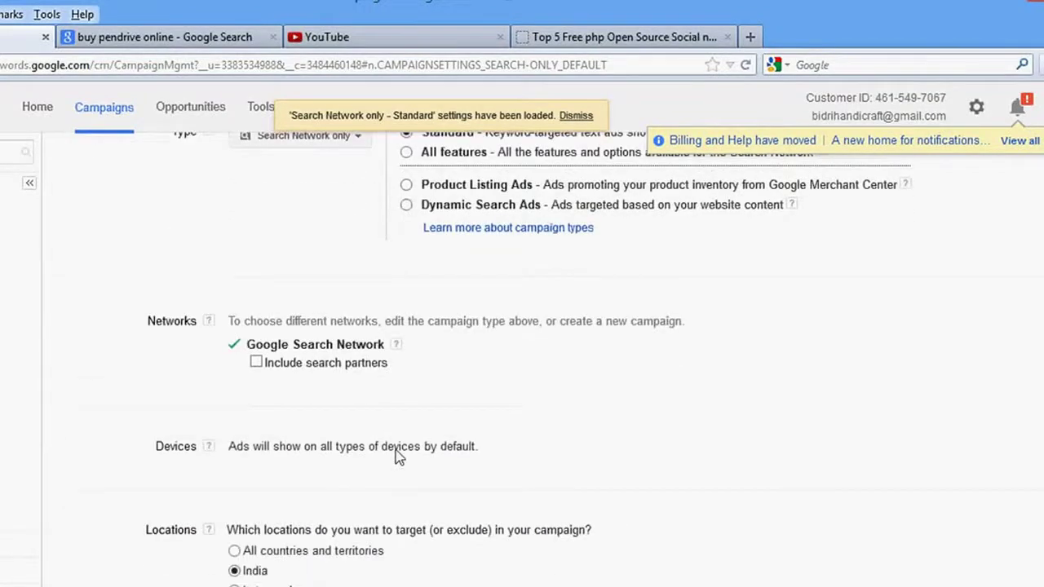
scroll(396, 448, "down", 2)
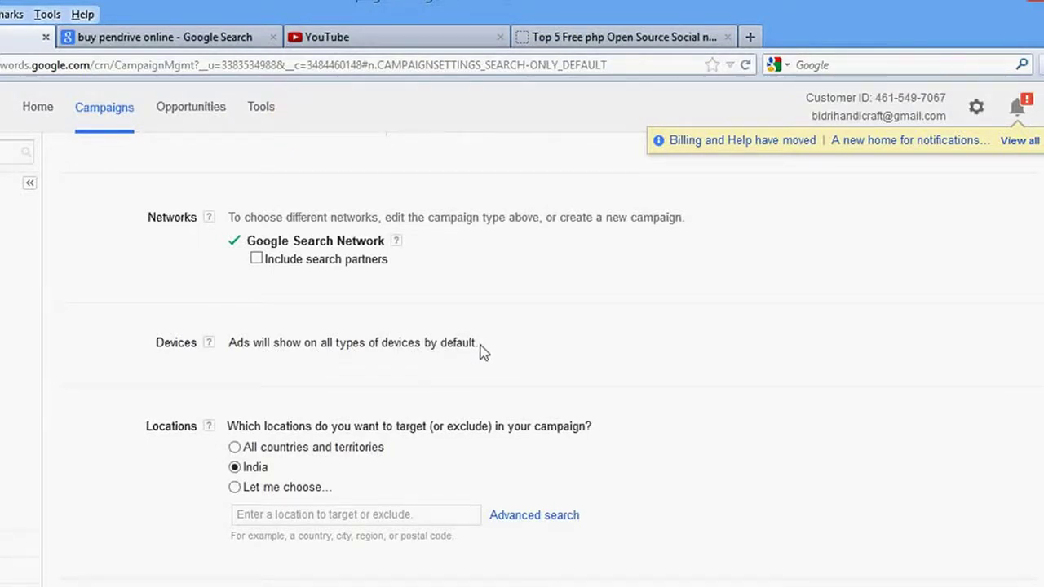
scroll(224, 383, "down", 2)
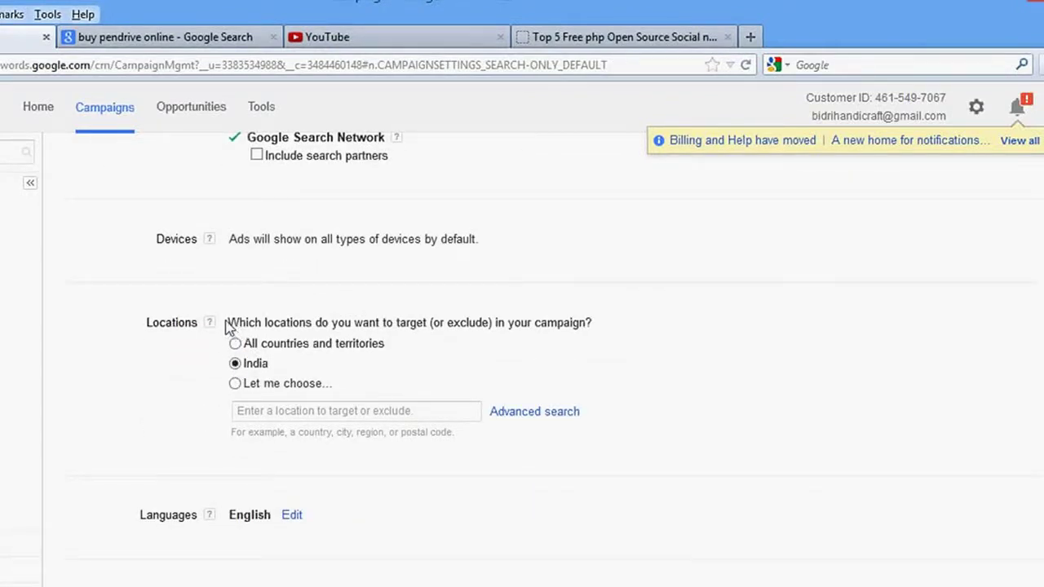
left_click_drag(230, 324, 590, 320)
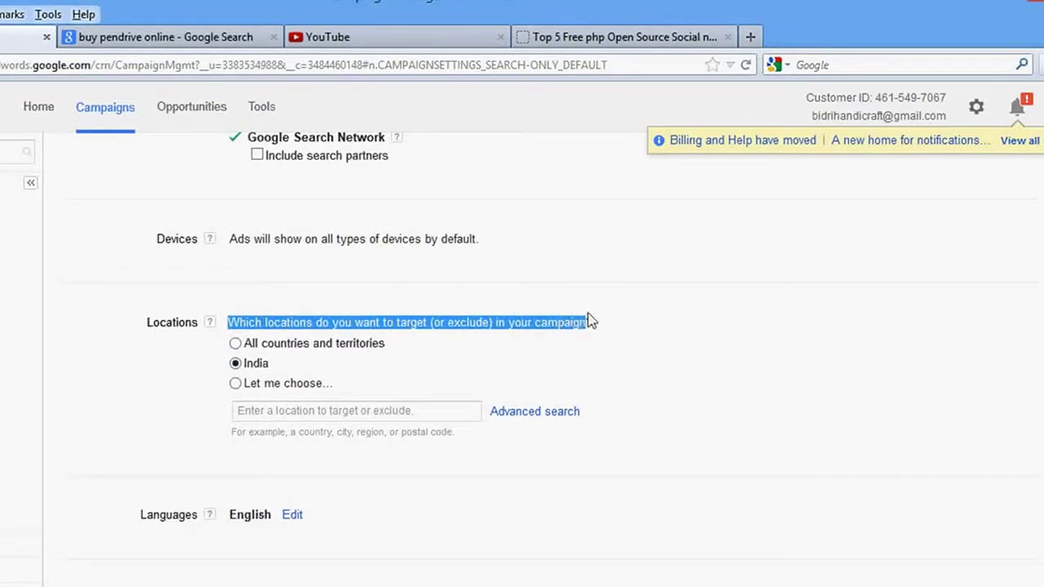
left_click(644, 332)
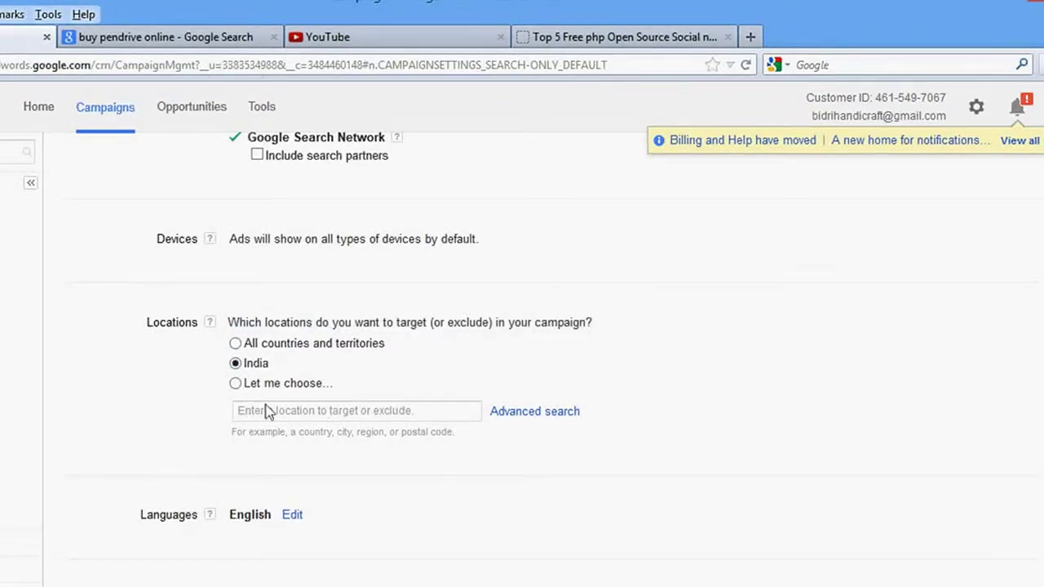
Step: Try the other location options, including a custom location lookup for "usa", and return the target location to India
left_click(235, 343)
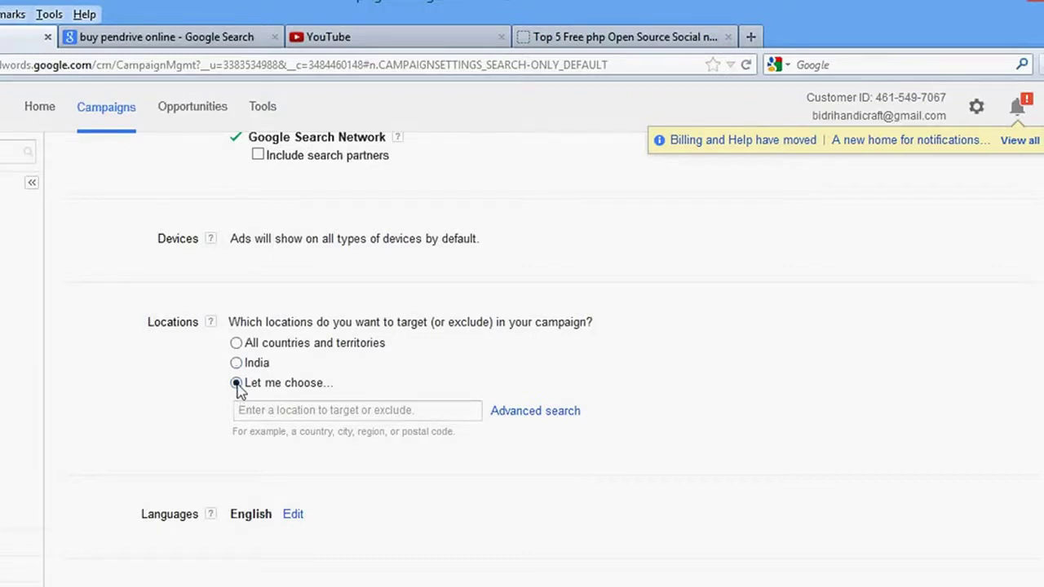
left_click(286, 420)
type("usa")
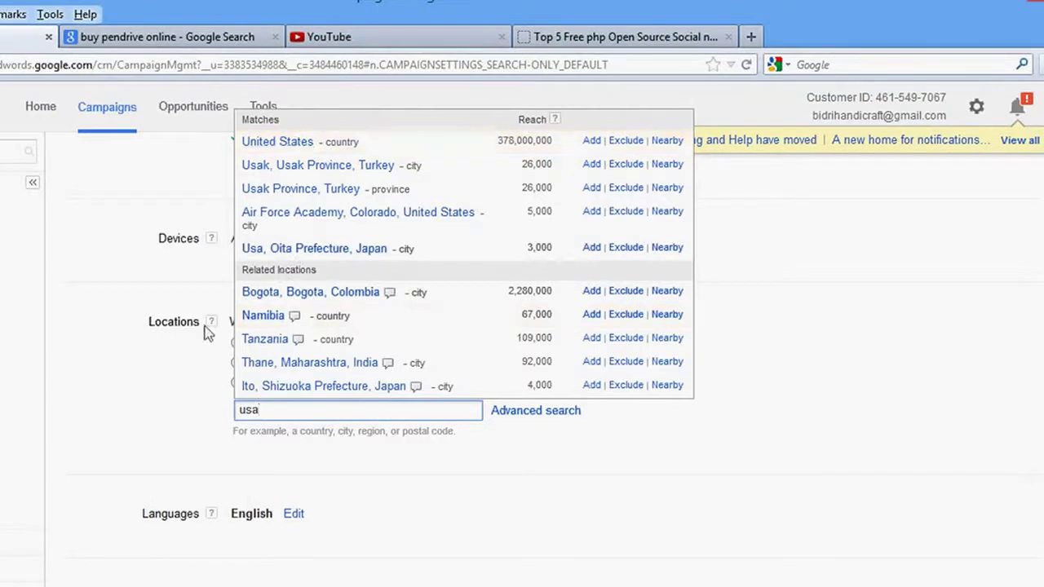
left_click(133, 395)
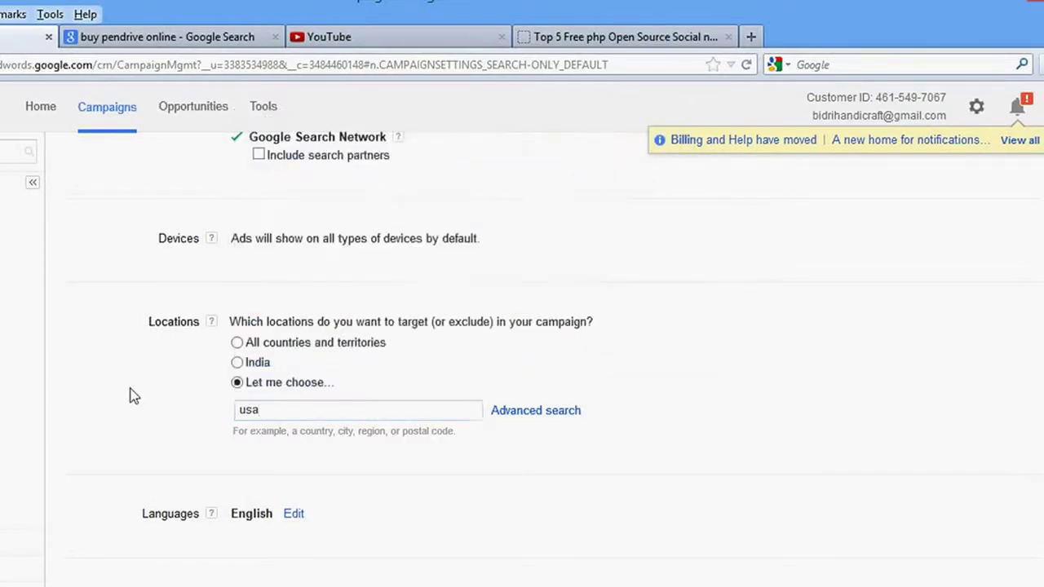
left_click(237, 363)
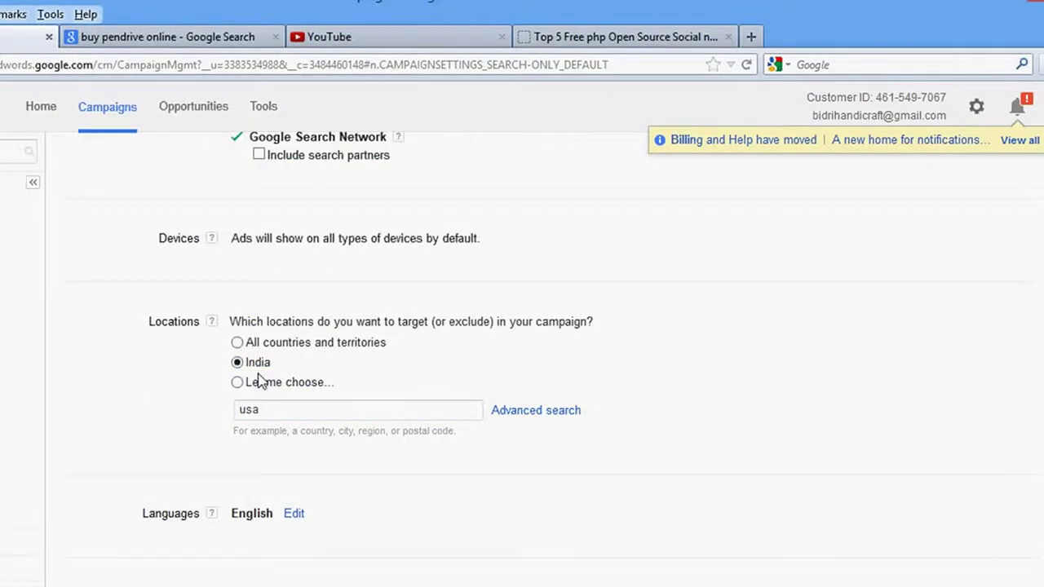
Step: View the bid strategy and budget settings, and examine ad positions on pages 1 and 2 of the pendrive search results
scroll(648, 366, "down", 5)
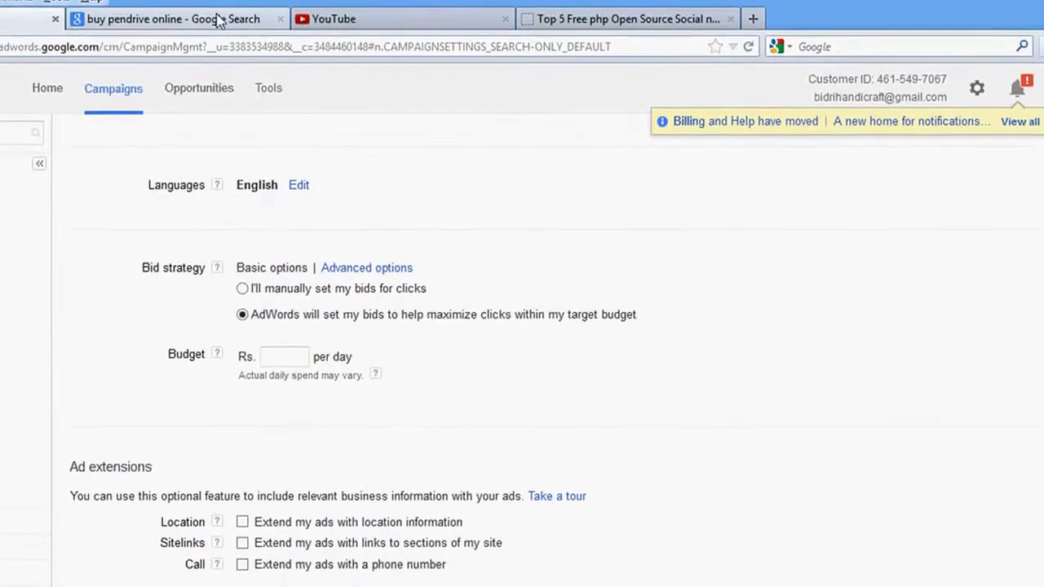
left_click(217, 26)
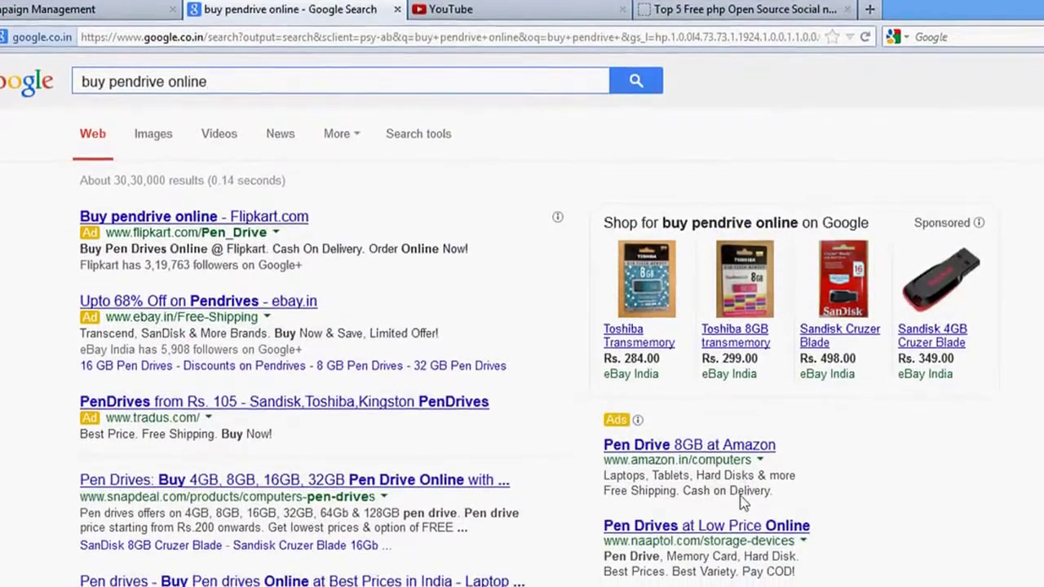
scroll(730, 489, "down", 2)
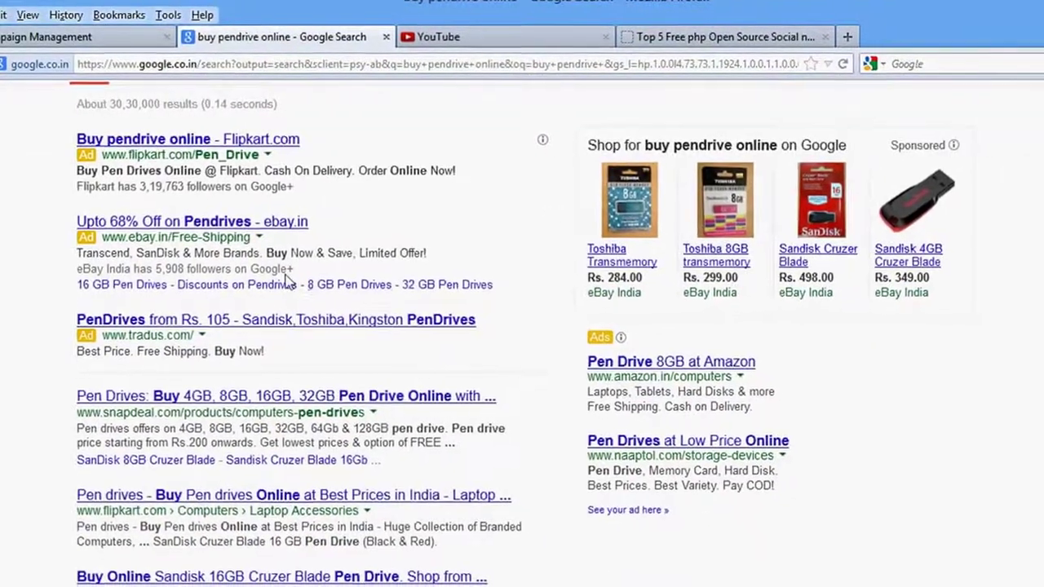
scroll(326, 241, "up", 2)
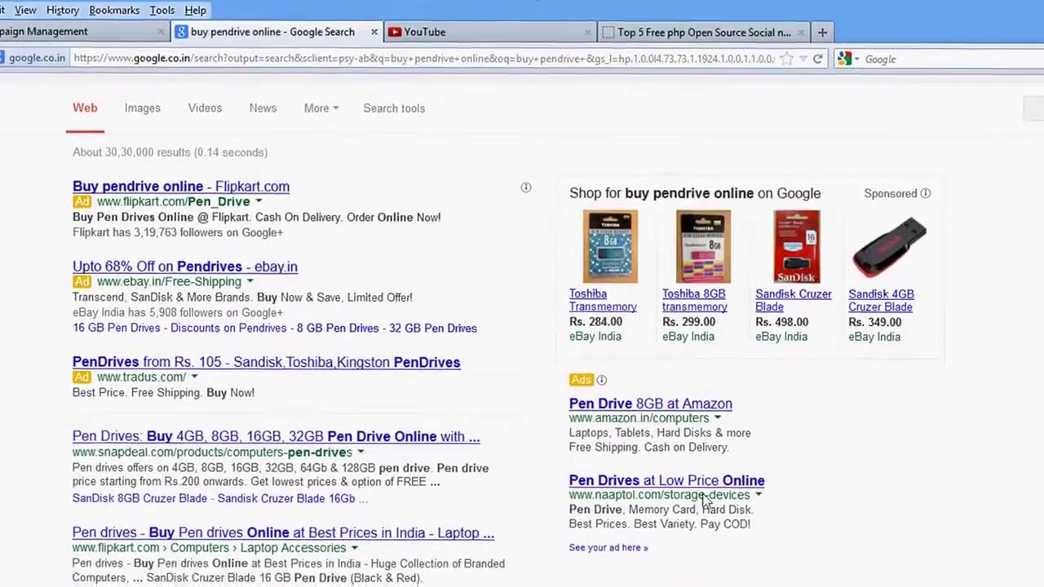
scroll(701, 502, "down", 7)
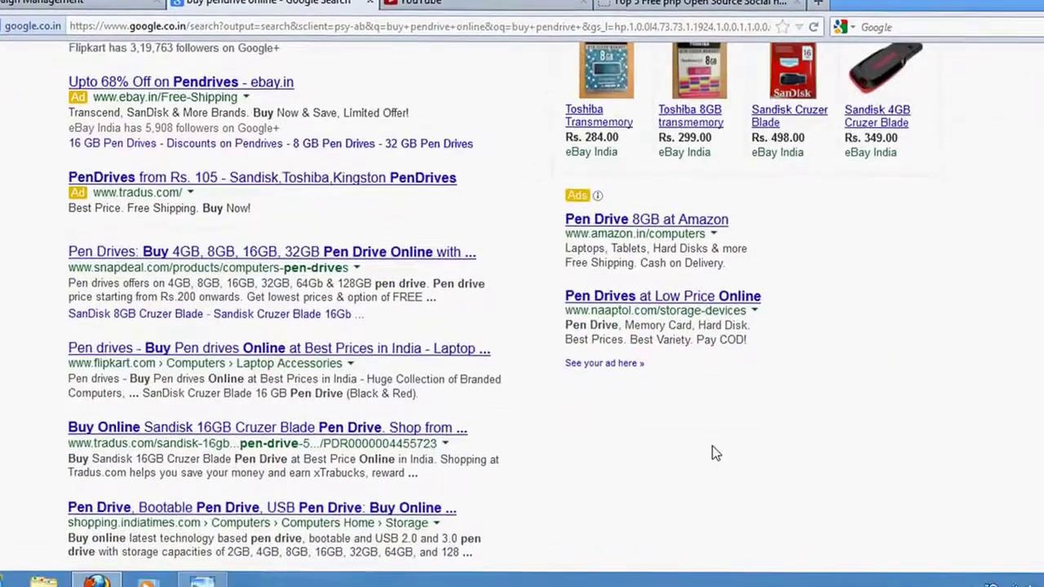
scroll(713, 487, "down", 3)
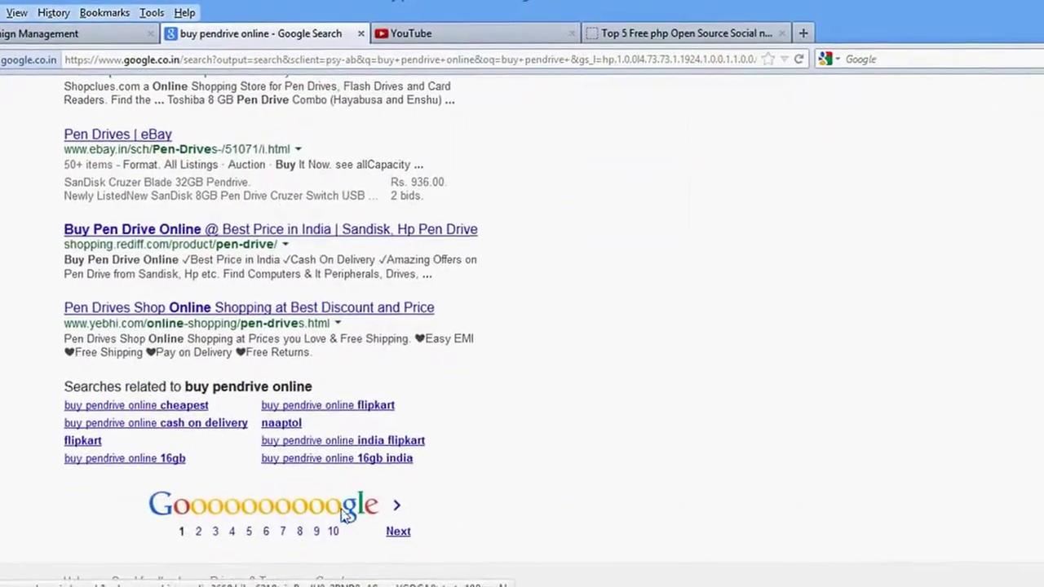
left_click(194, 524)
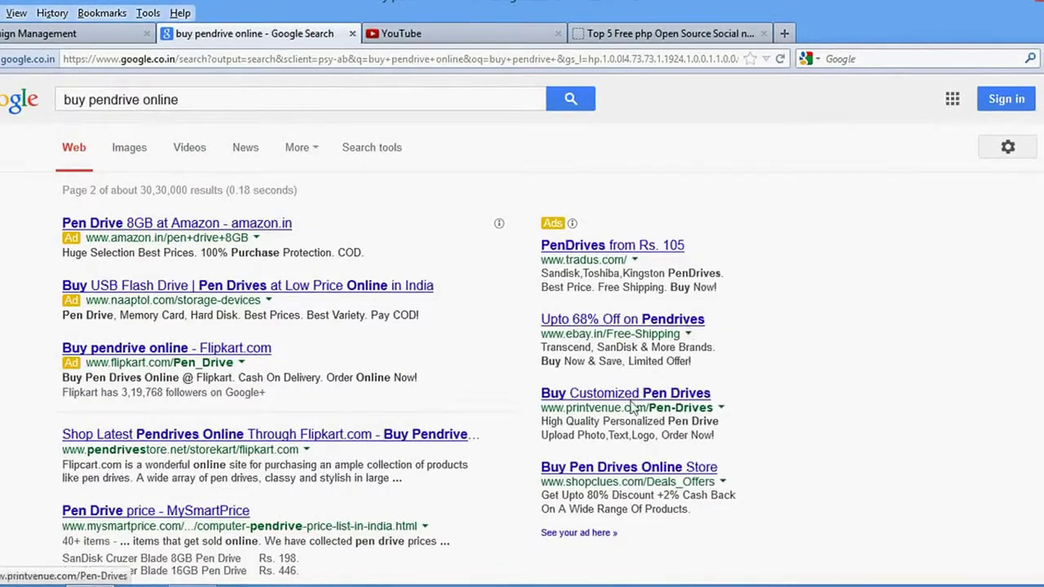
Step: Return to page 1 of the pendrive search results, and review the bid strategy options in the campaign settings
scroll(487, 364, "down", 10)
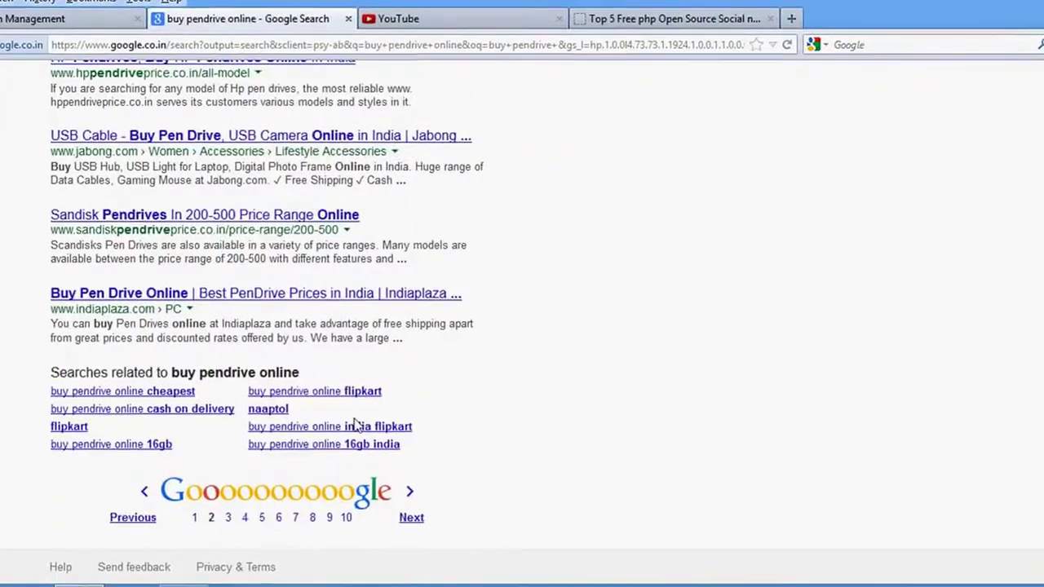
left_click(175, 527)
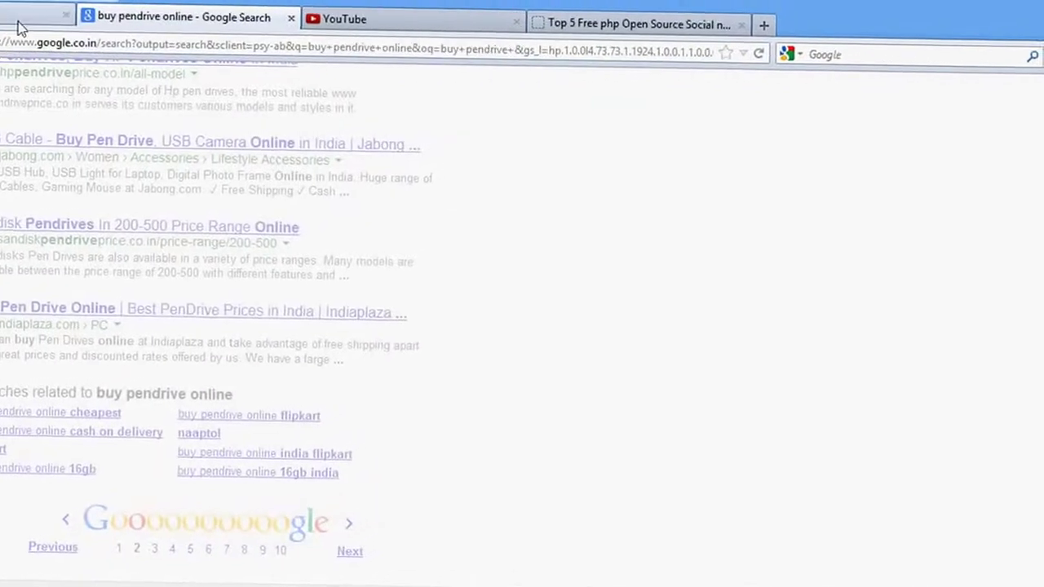
left_click(110, 27)
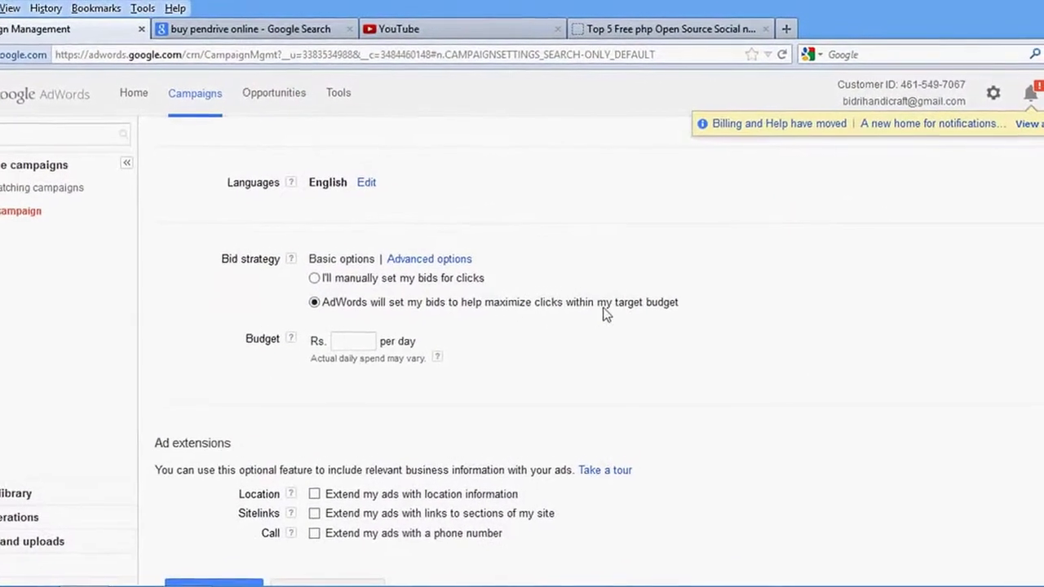
Step: Examine the top and side ad positions on page 1 of the pendrive results alongside the campaign's automatic bidding option
left_click(266, 34)
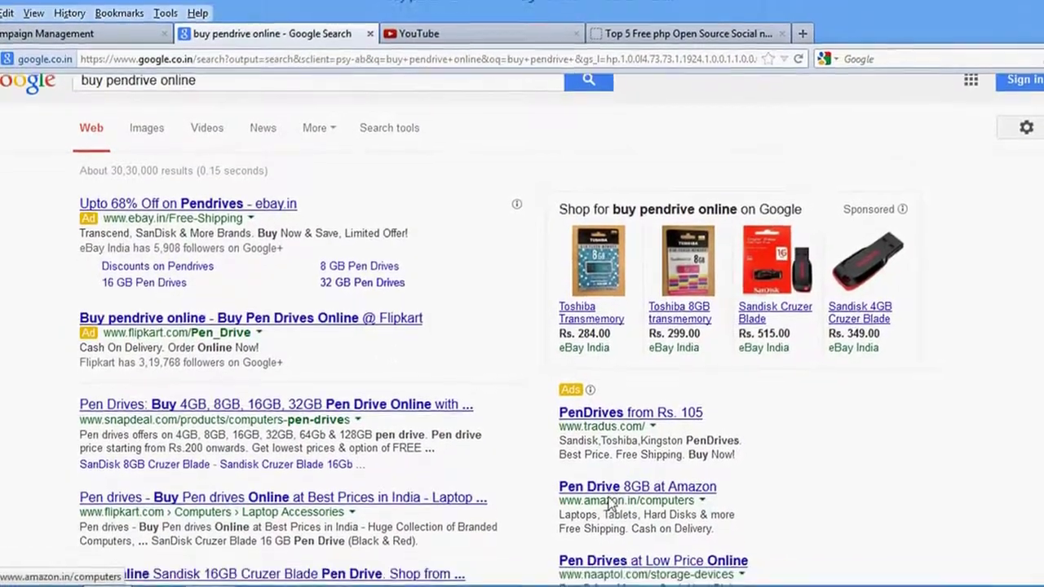
scroll(571, 440, "down", 1)
scroll(562, 424, "up", 1)
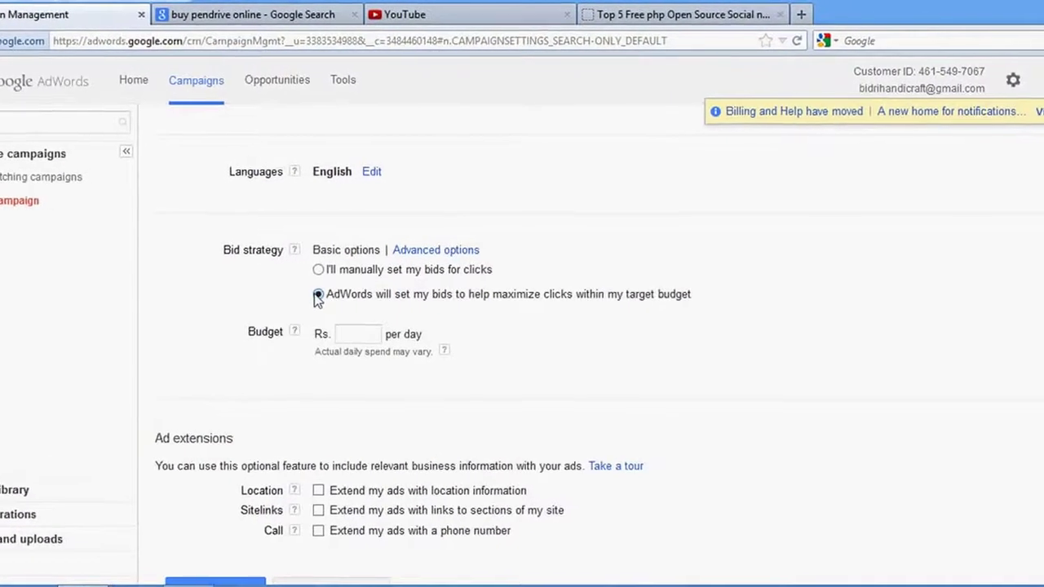
left_click(208, 17)
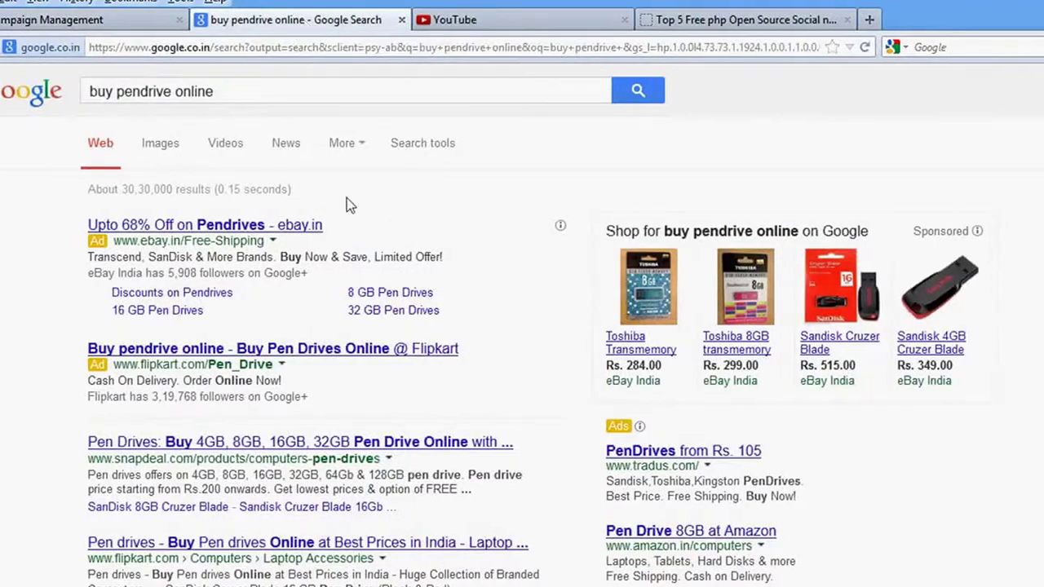